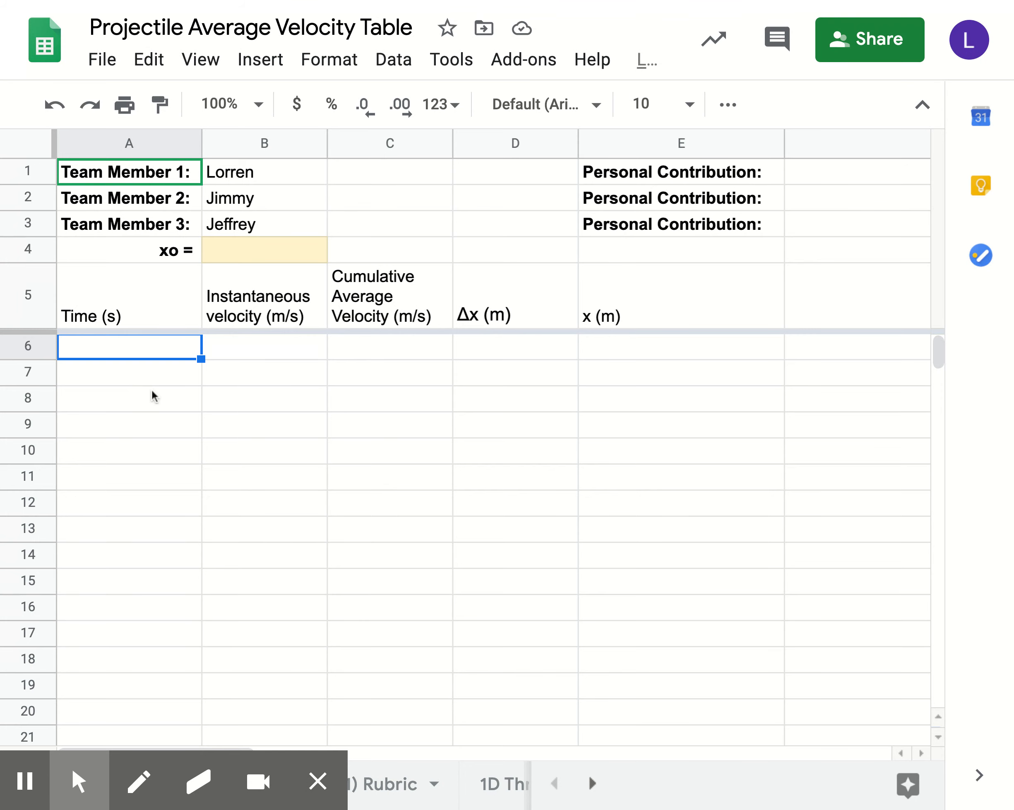
Enter 0 as the first time value in A6 and add the note "..=1+above" in A12.
text(0)
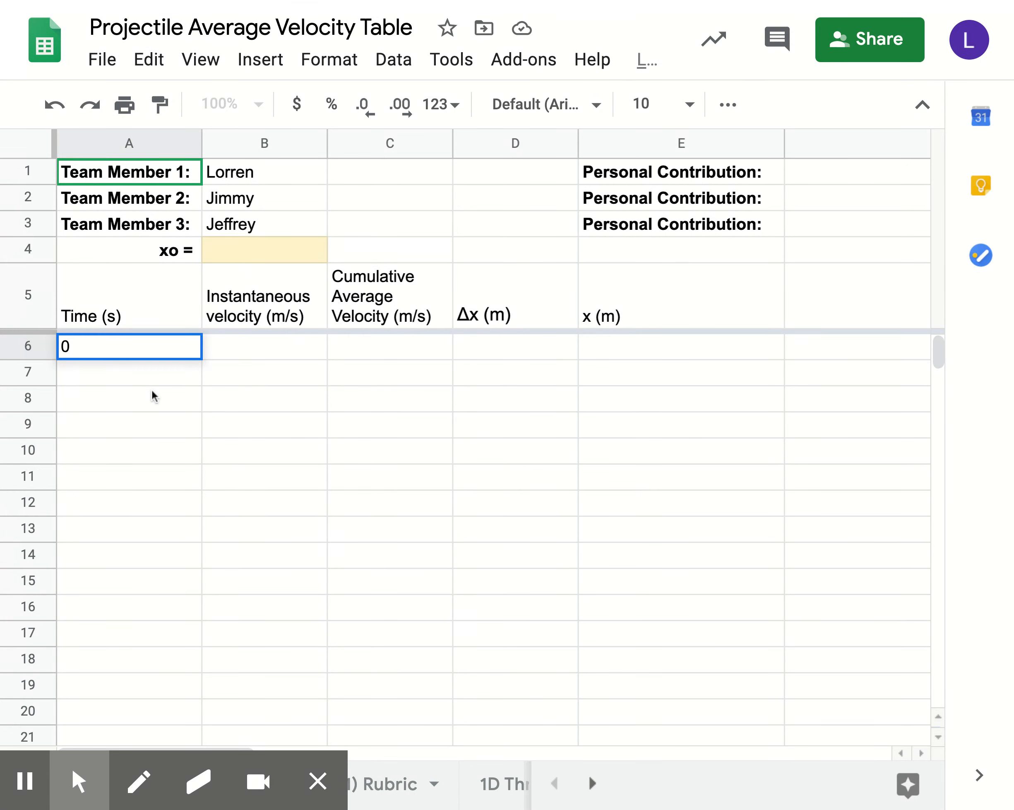
key(Return)
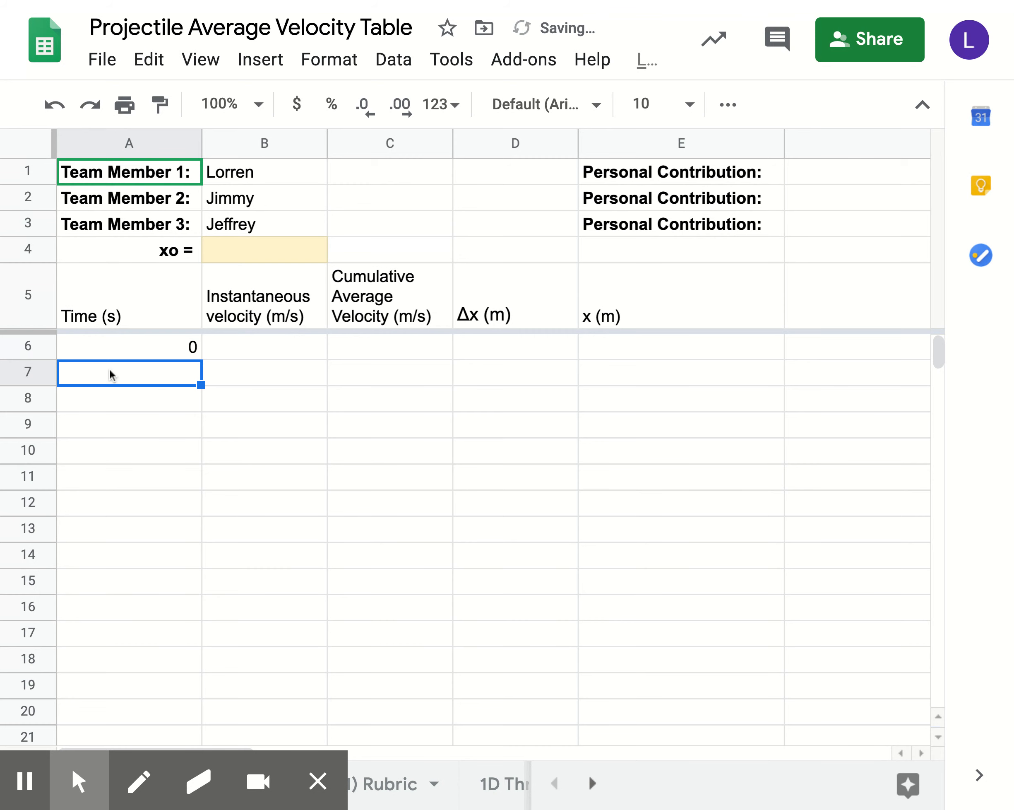
click(130, 503)
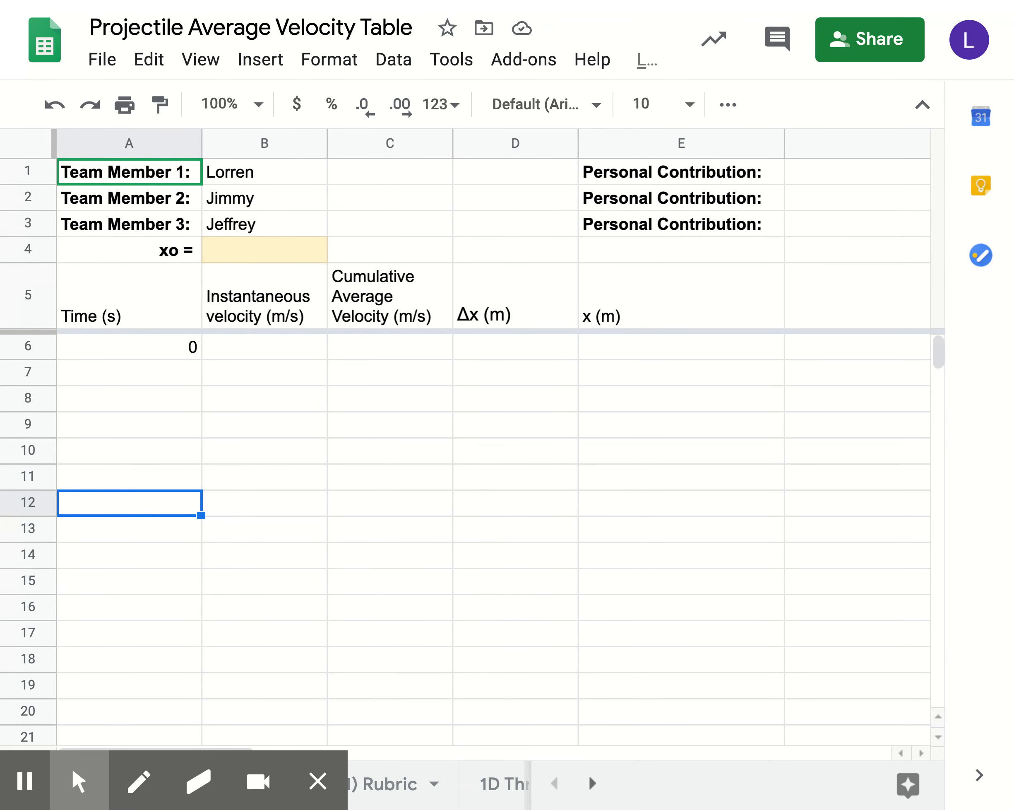
text(..)
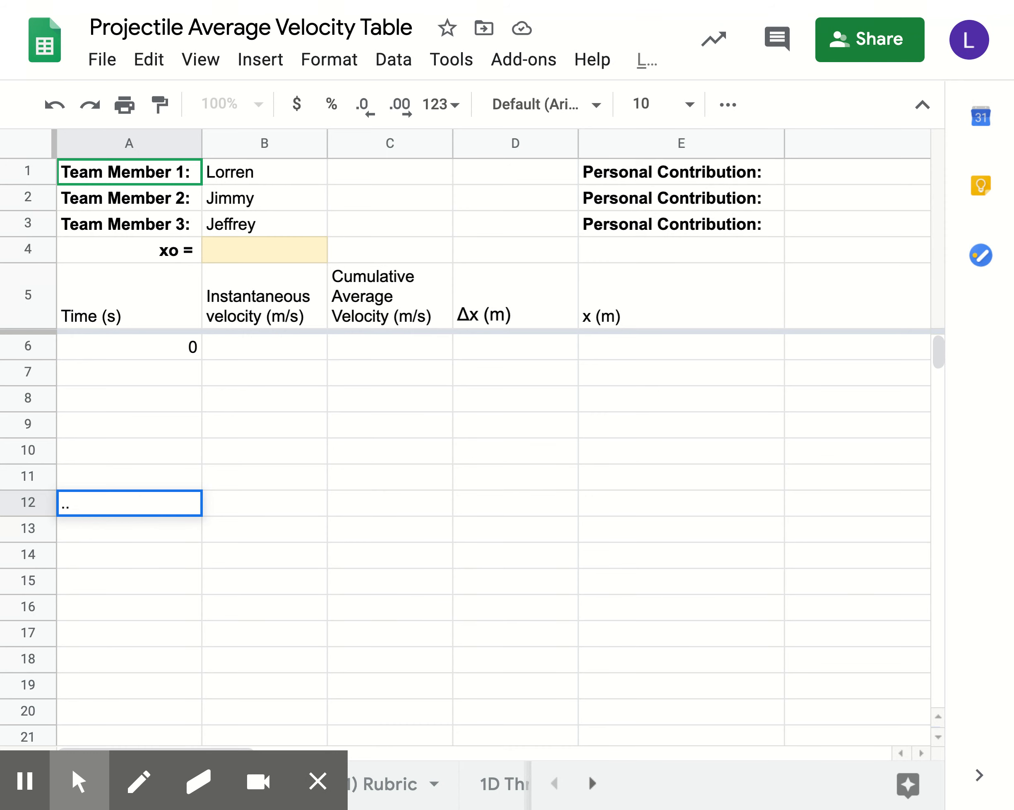
text(=1+above)
key(Return)
Enter the formula =1+A6 in A7 and fill it down the Time column through A10.
click(171, 385)
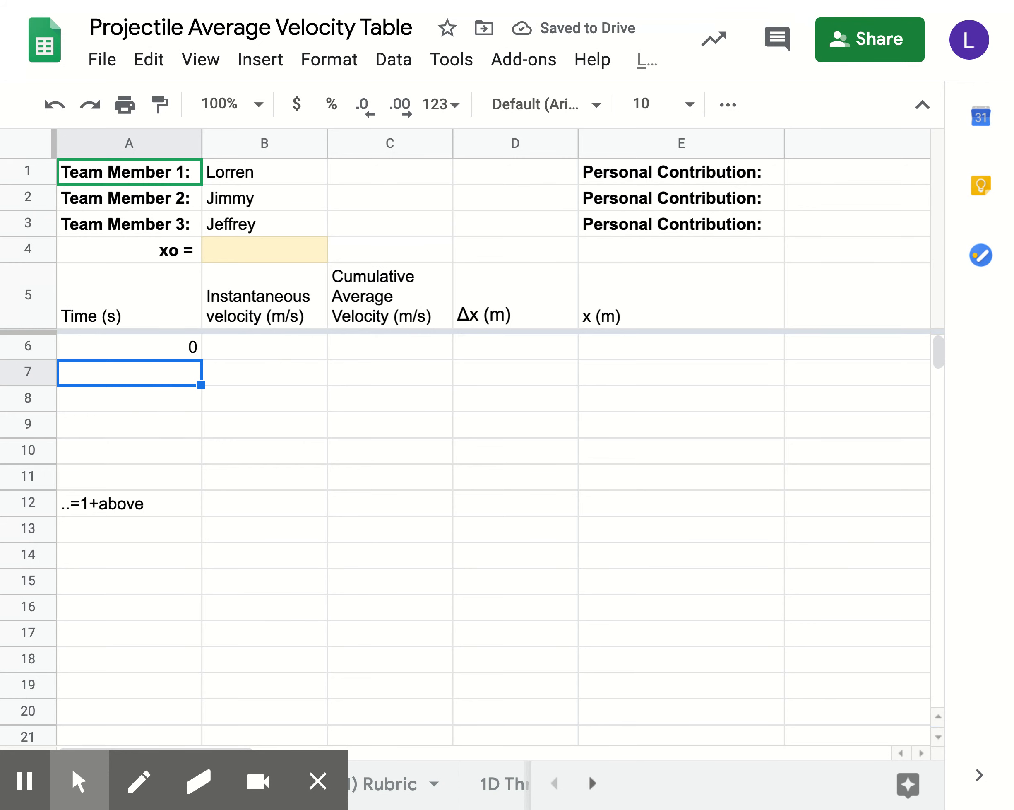
text(=1+)
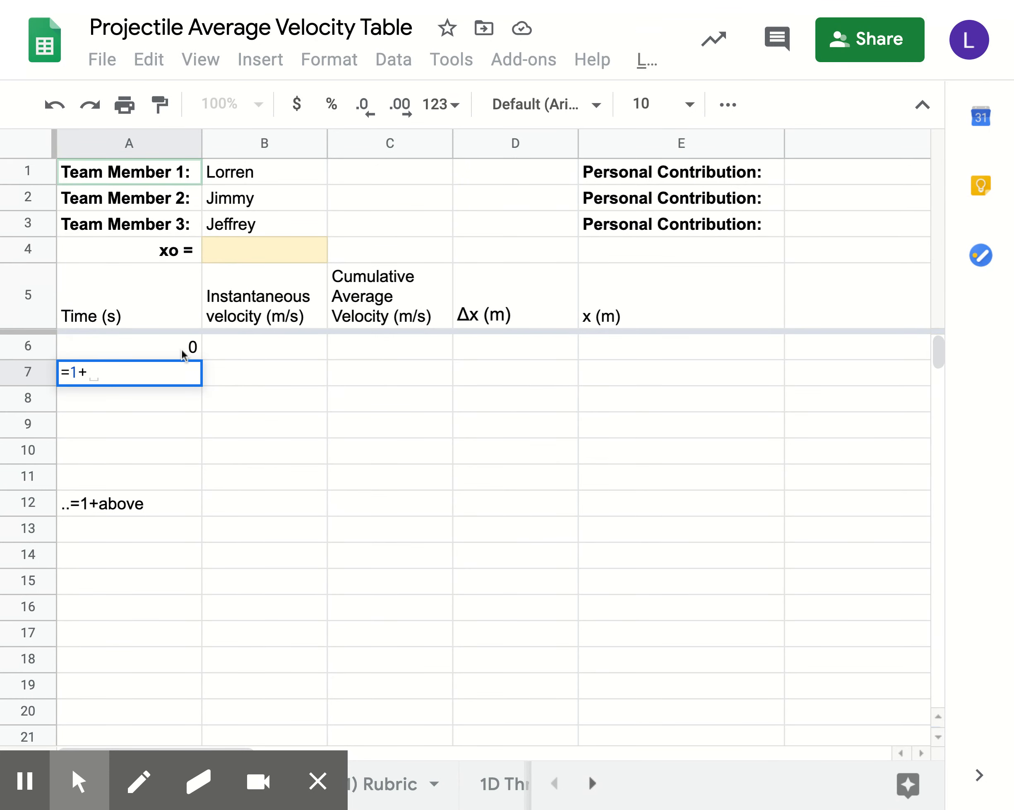
click(181, 348)
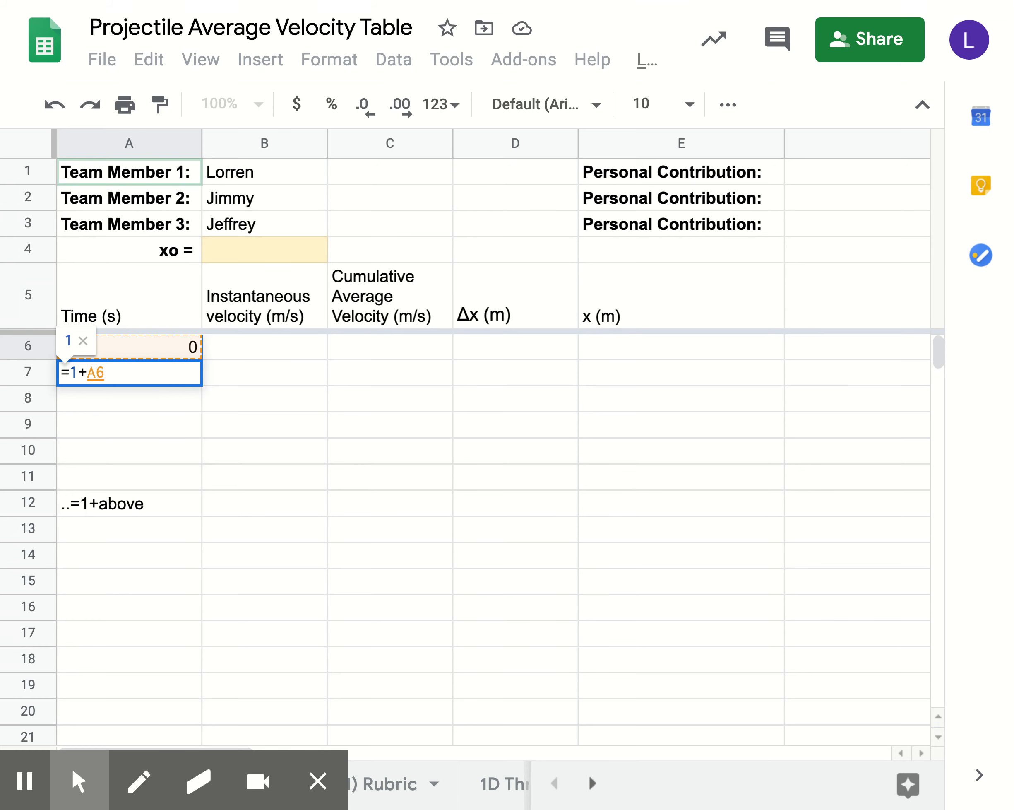
key(Return)
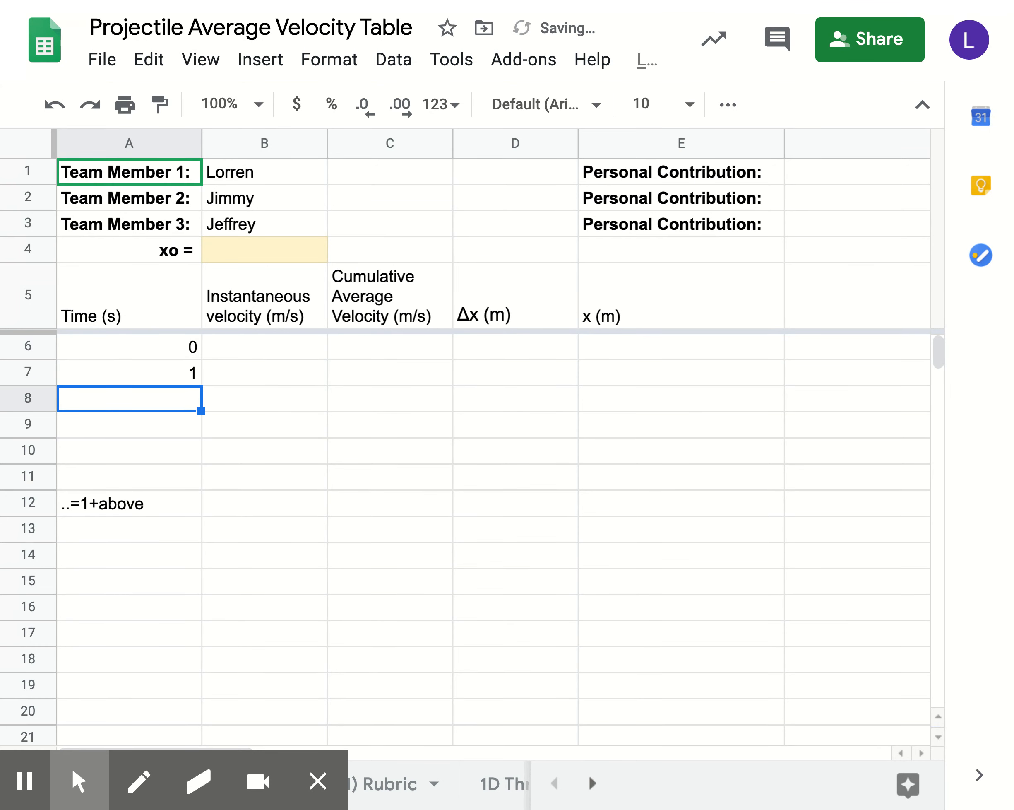
click(161, 379)
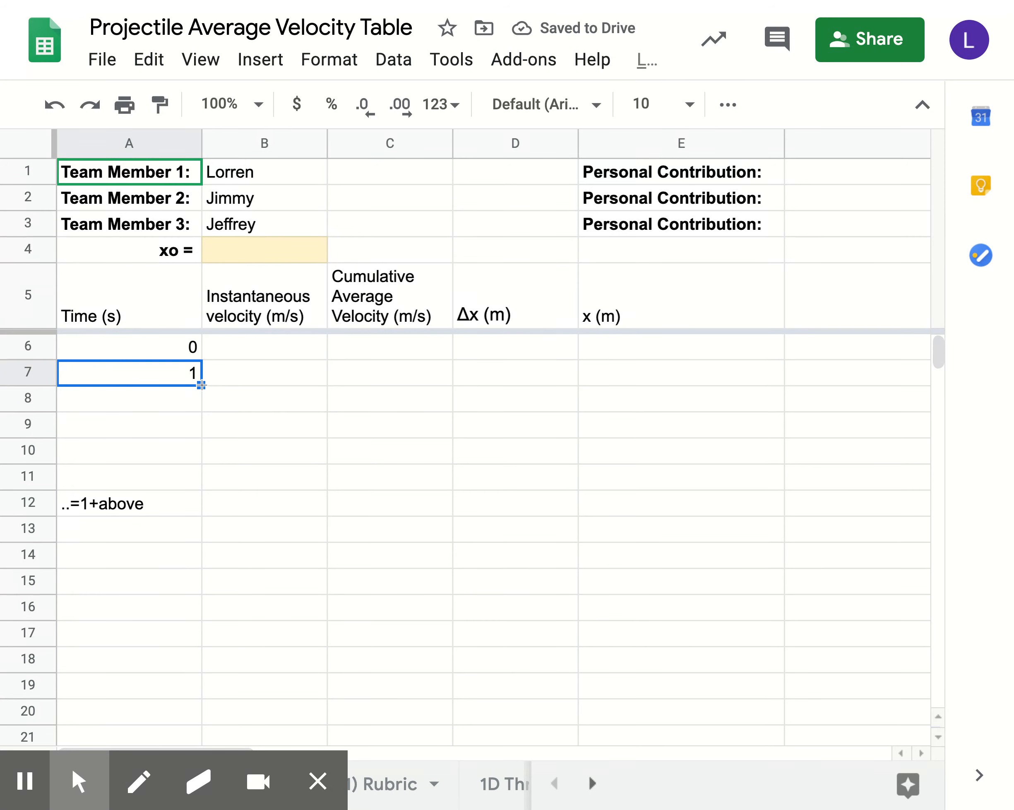
drag(202, 384, 203, 465)
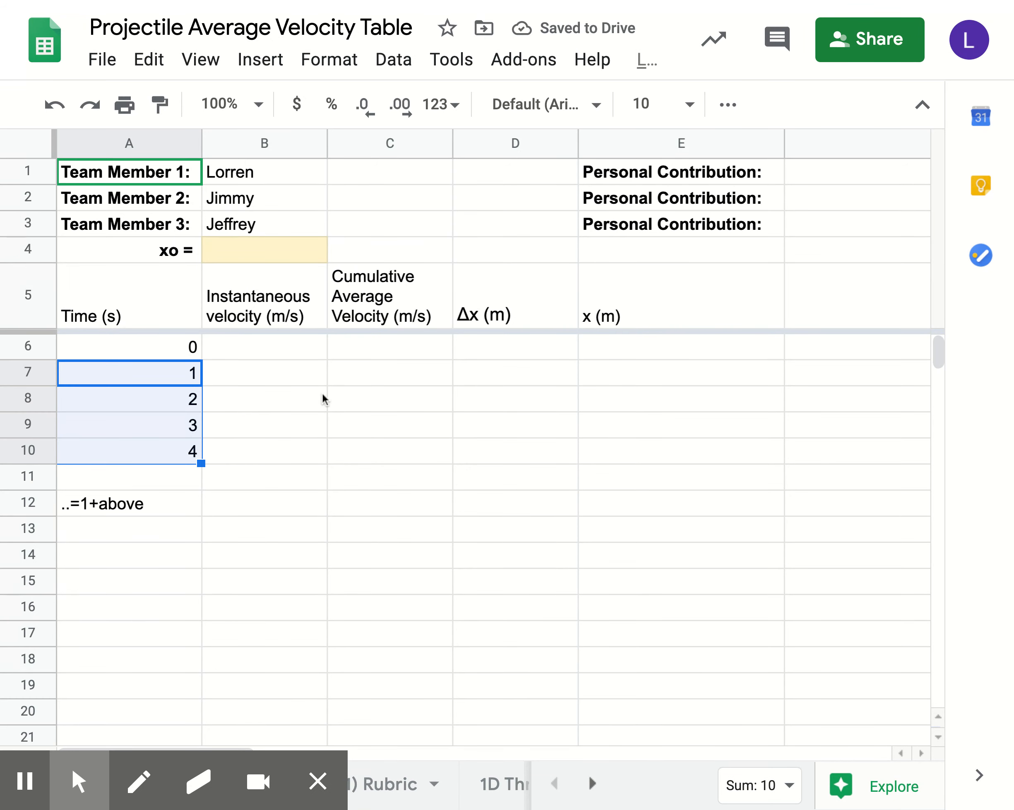
Add the velocity equation notes "v=at+vo" in B12 and "v=-10t" in B13.
click(219, 504)
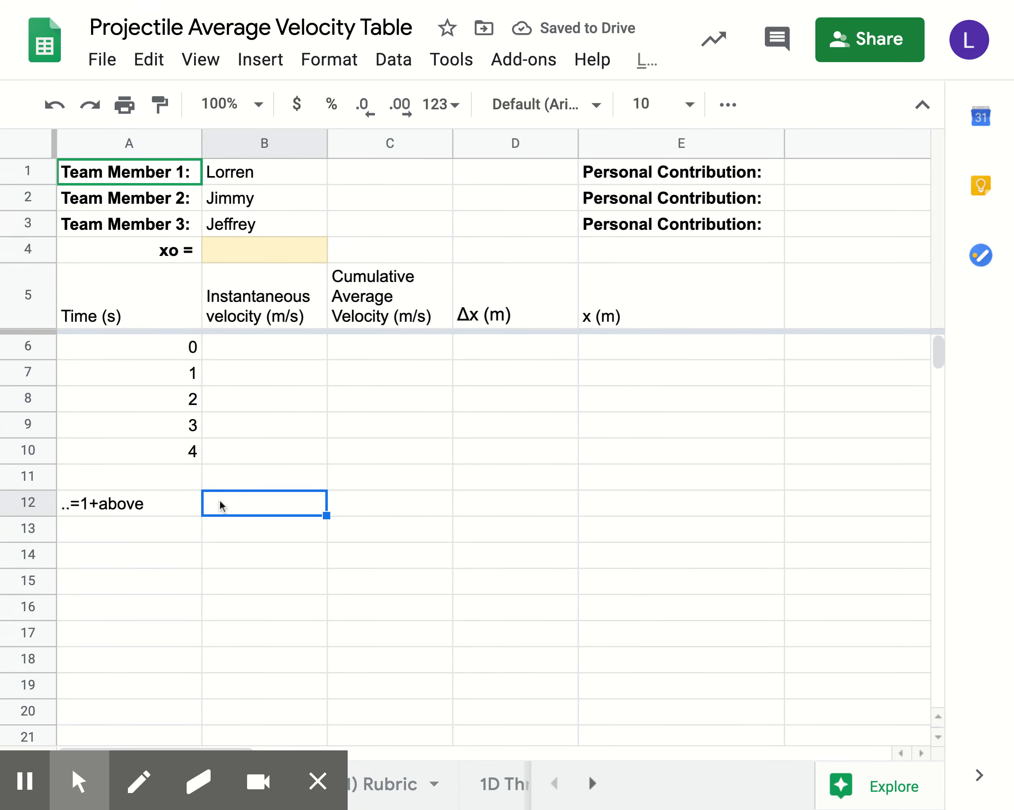
text(v)
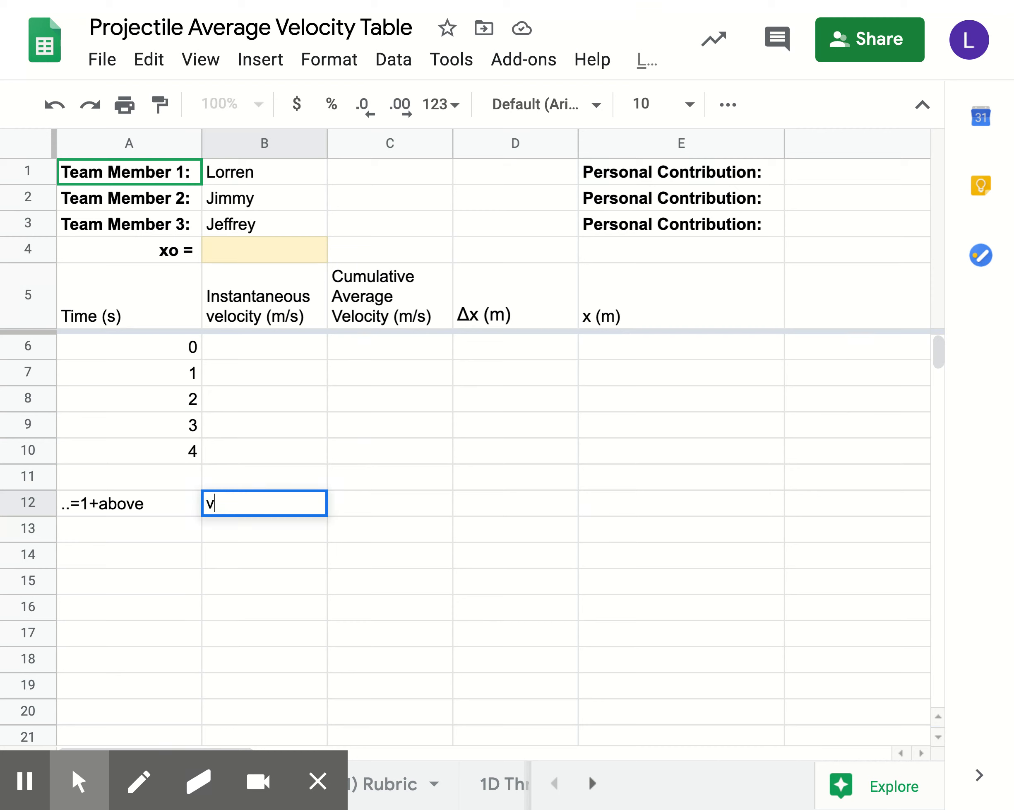
text(=at+vo)
key(Return)
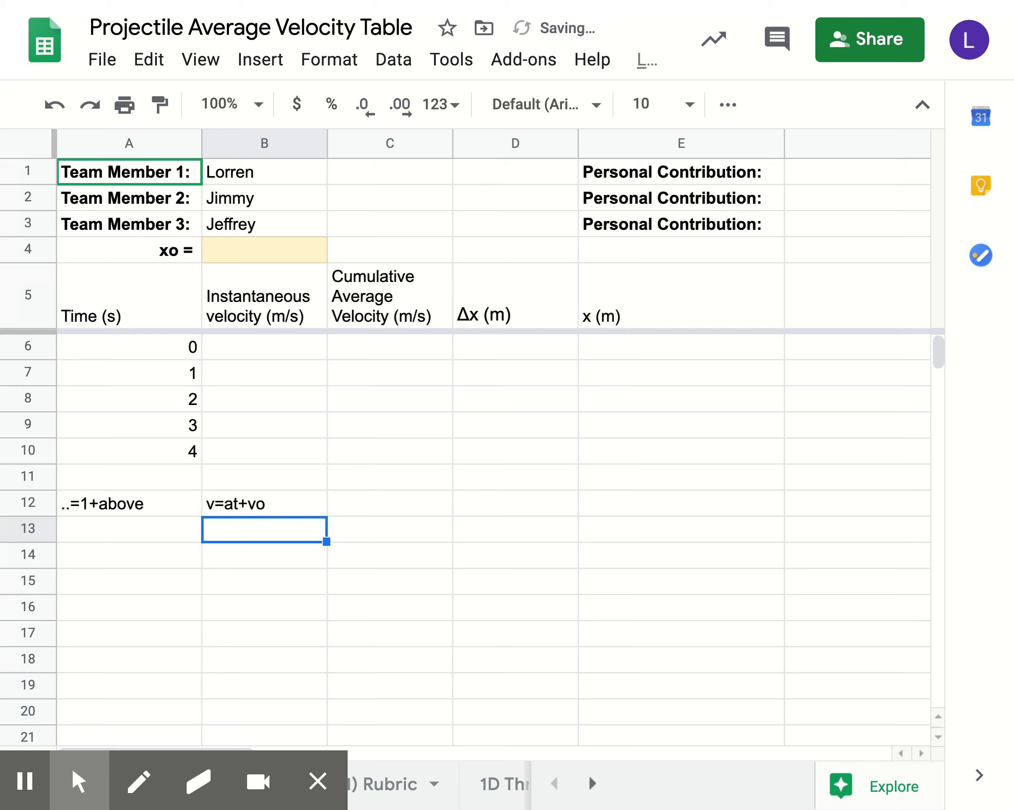
text(v=)
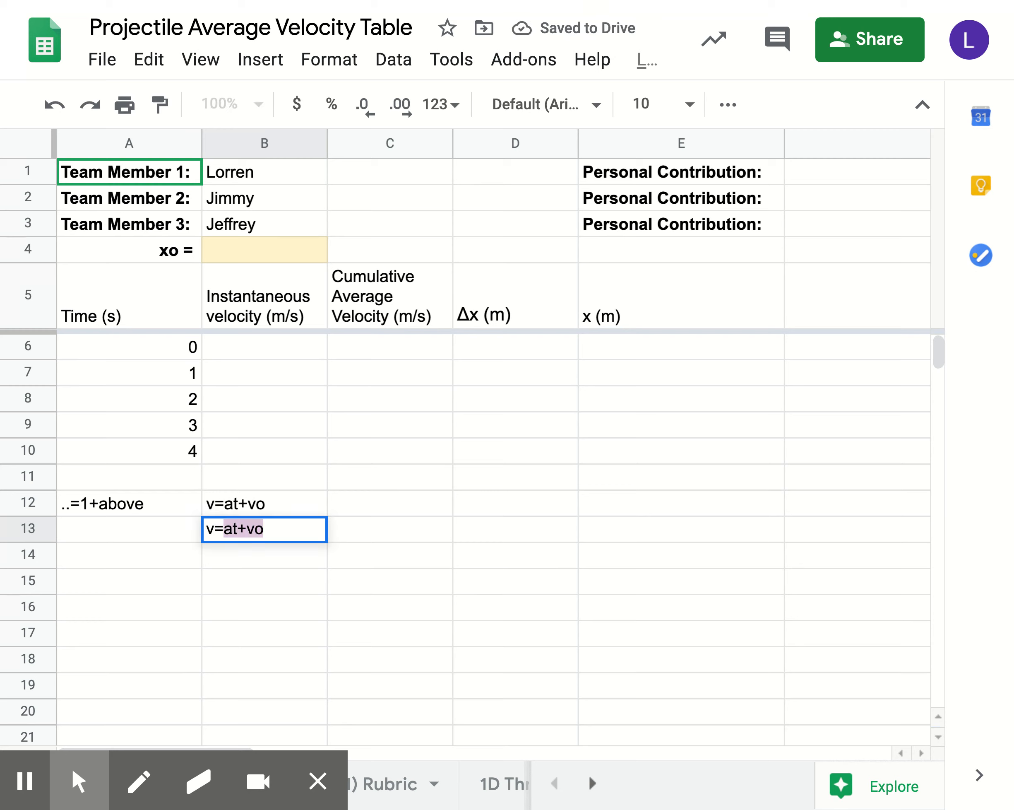
text(-10t)
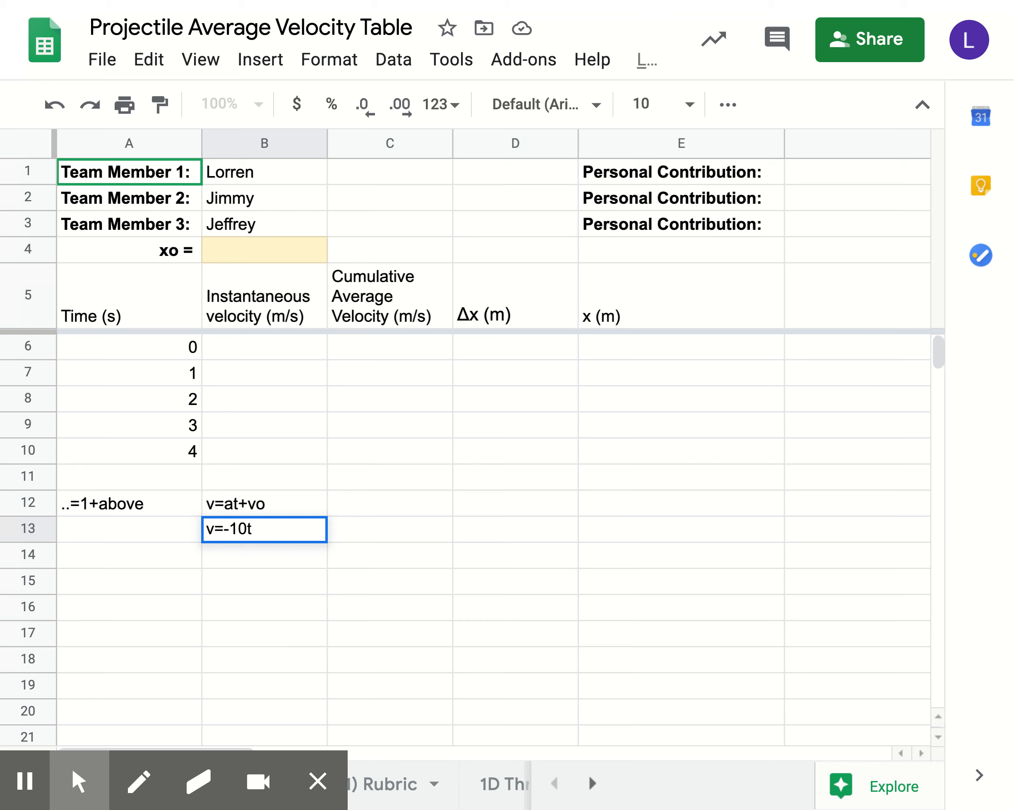
key(Return)
Calculate the instantaneous velocity in B6 with =-10*A6 and fill the formula down through B10.
click(243, 353)
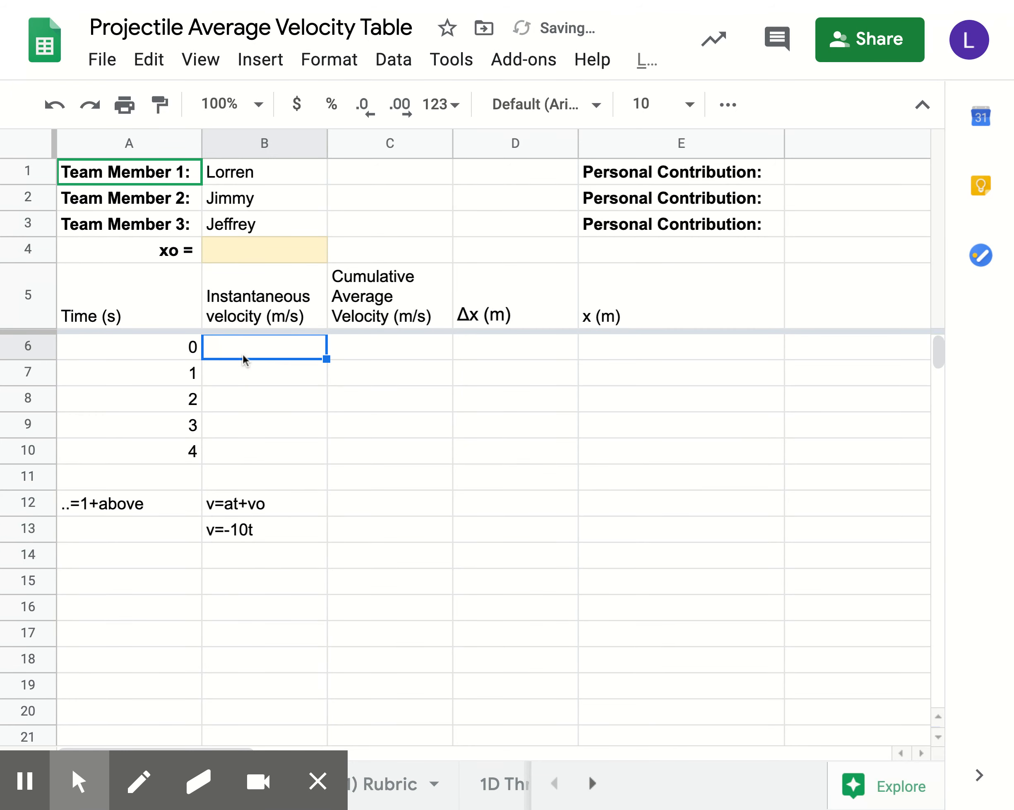
text(=)
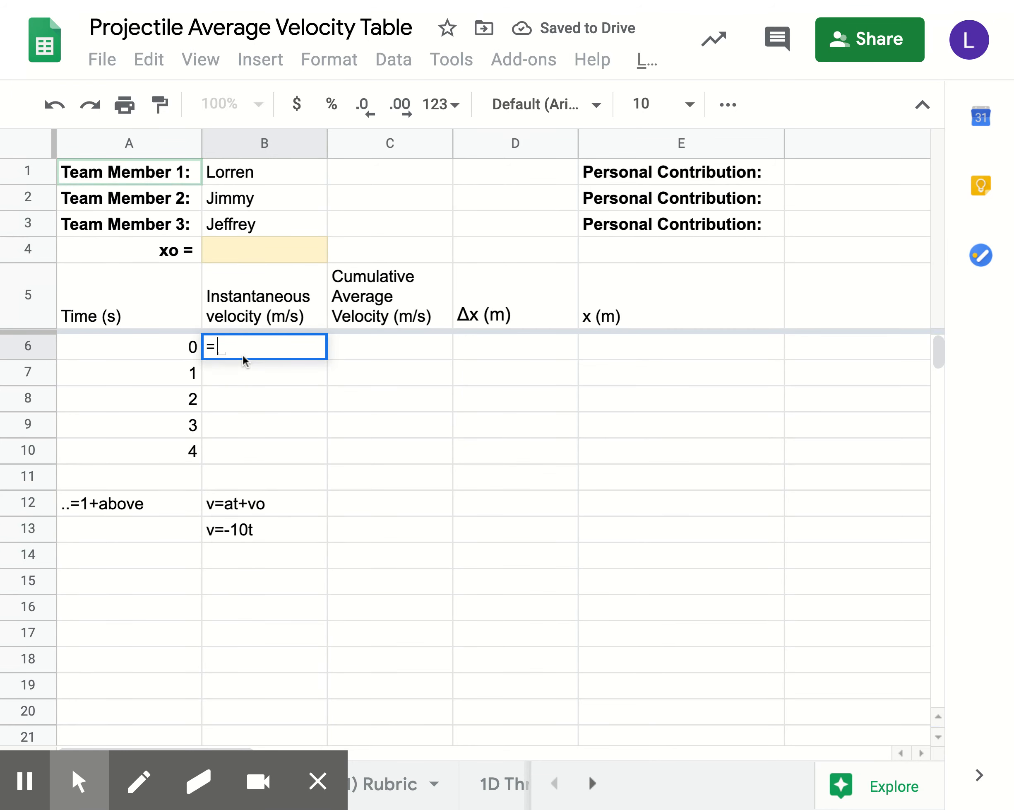
text(-10*)
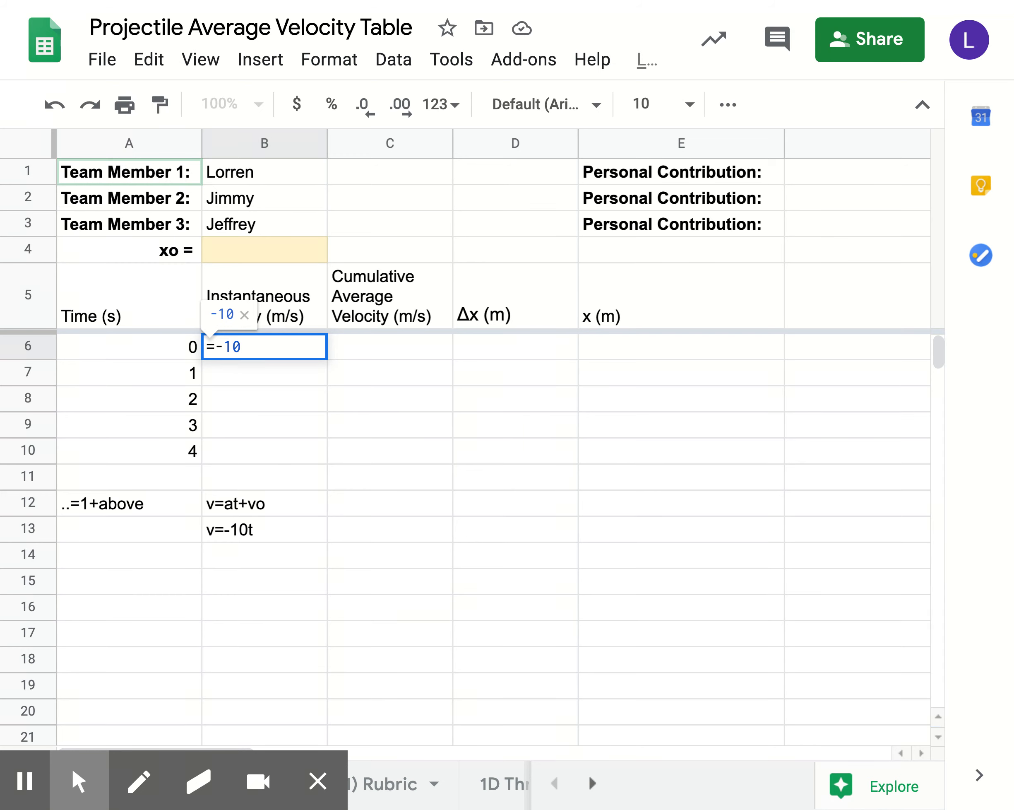
click(166, 353)
key(Return)
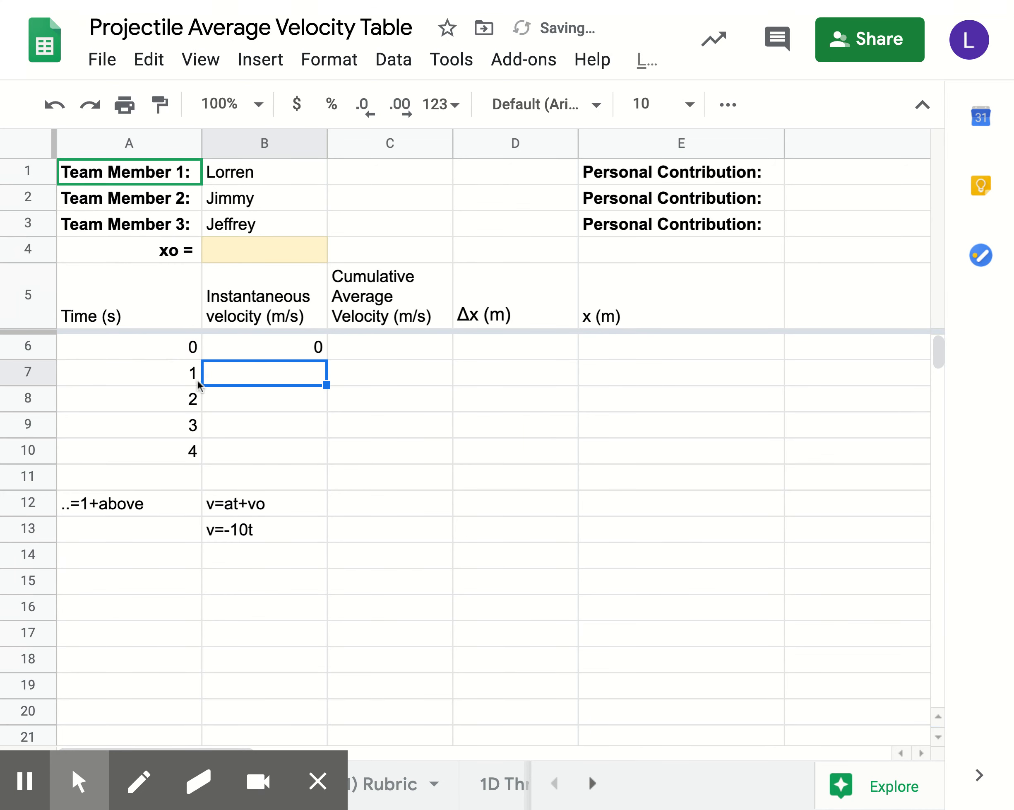
click(275, 349)
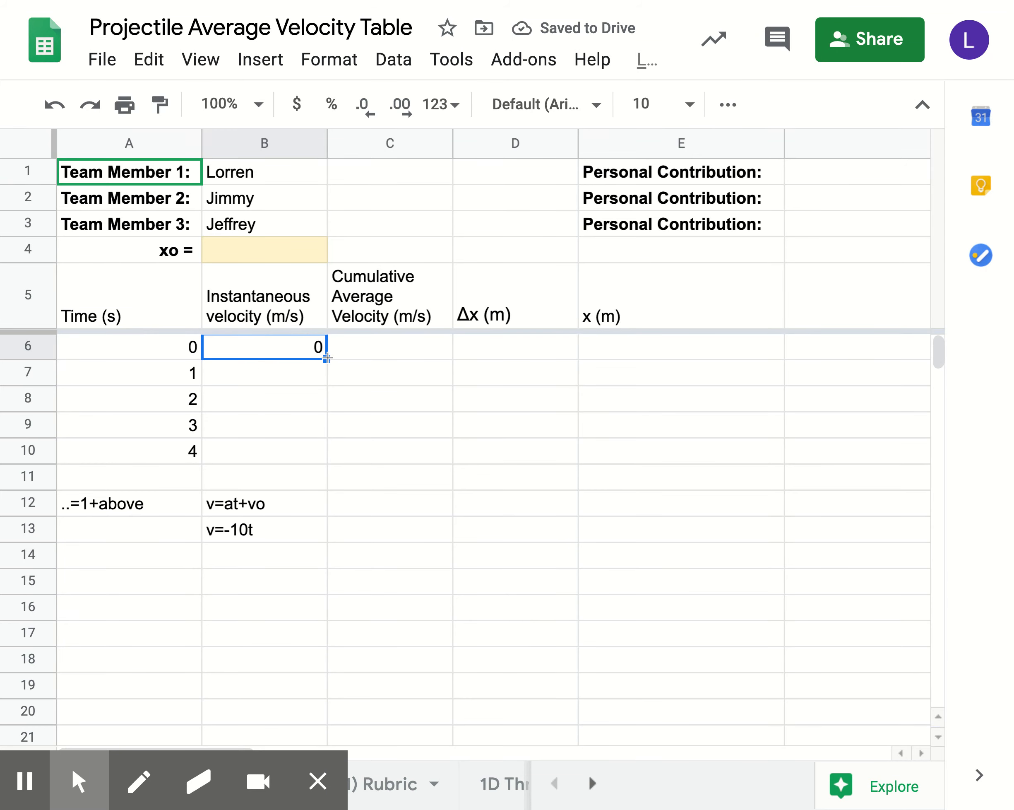
drag(326, 359, 325, 459)
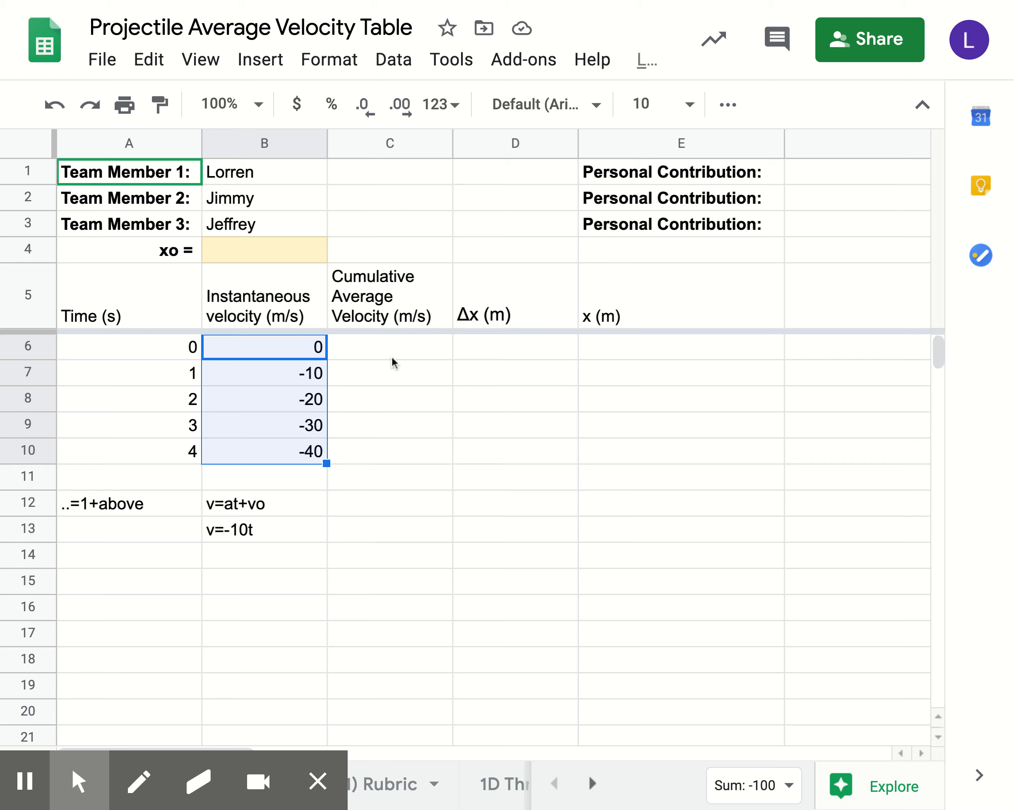
click(376, 373)
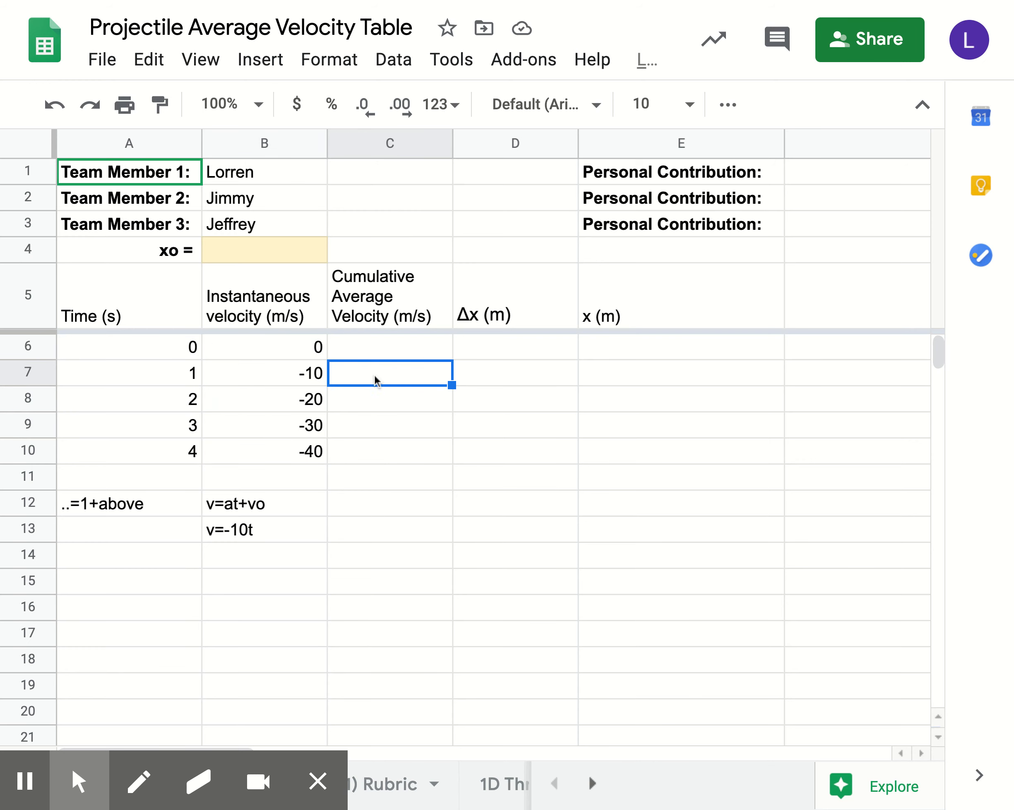
click(372, 407)
click(375, 423)
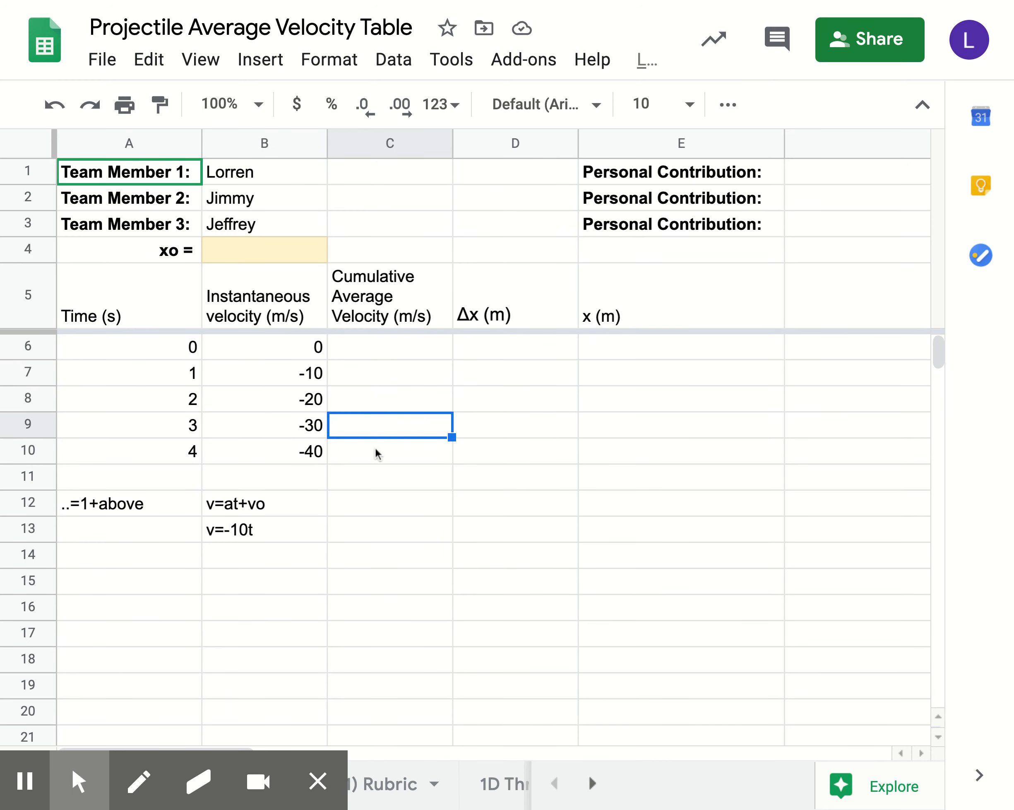
click(375, 448)
click(374, 425)
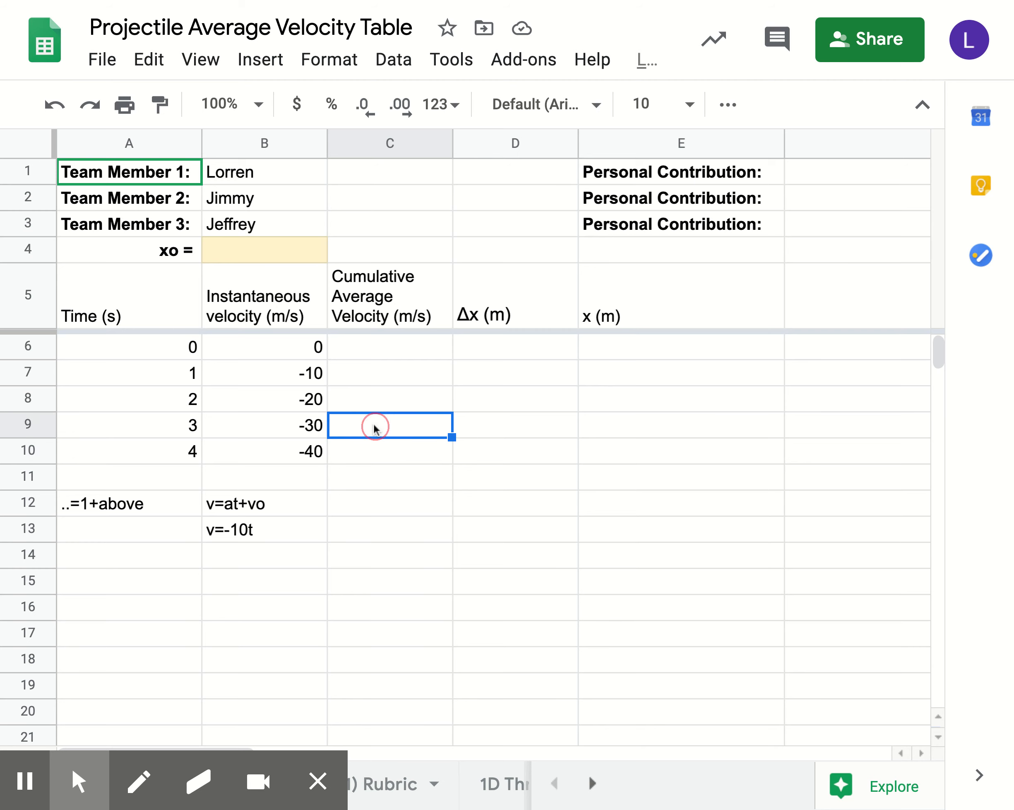
click(367, 372)
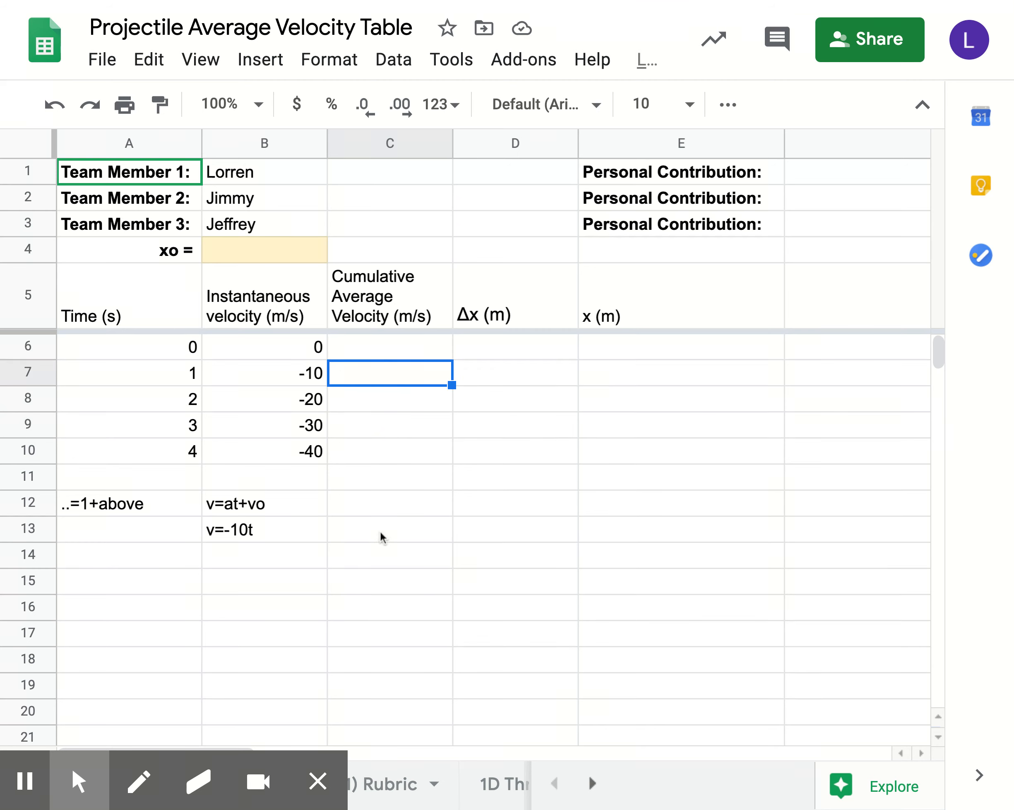
Add the average velocity equation note "v-bar=(v+vo)/2" in C12.
click(378, 506)
text(v-)
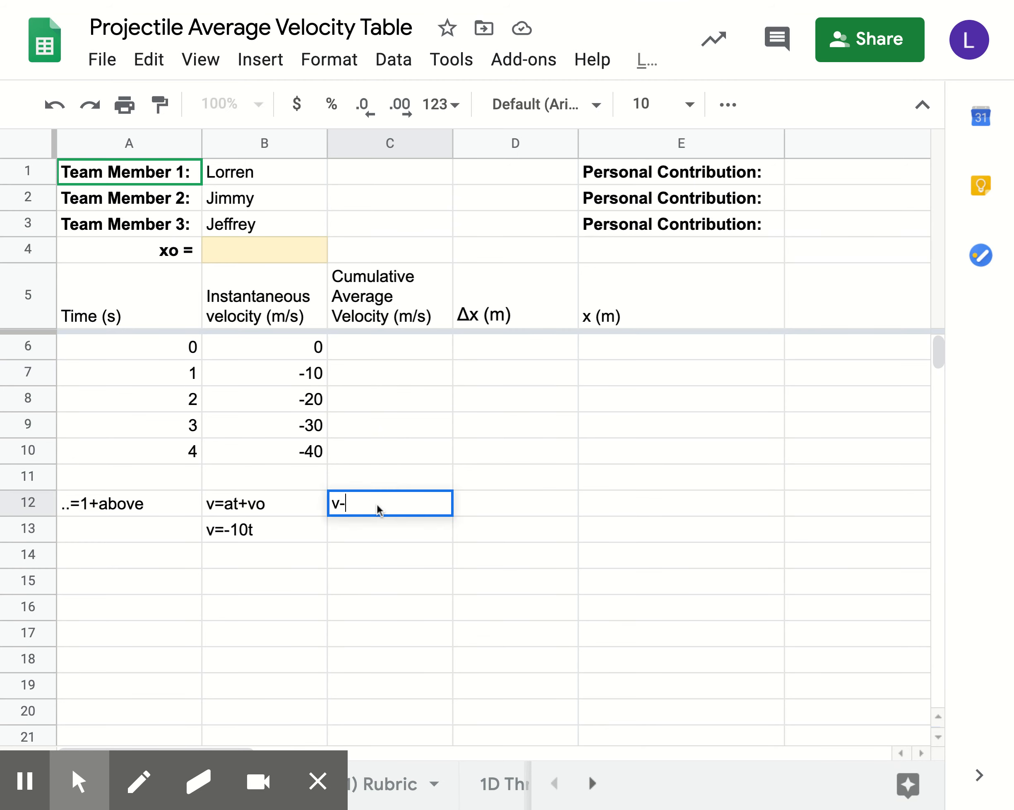
text(bar=(v+vo)/2)
key(Return)
Calculate the average velocity in C7 with the formula =(B7+B6)/2.
click(381, 364)
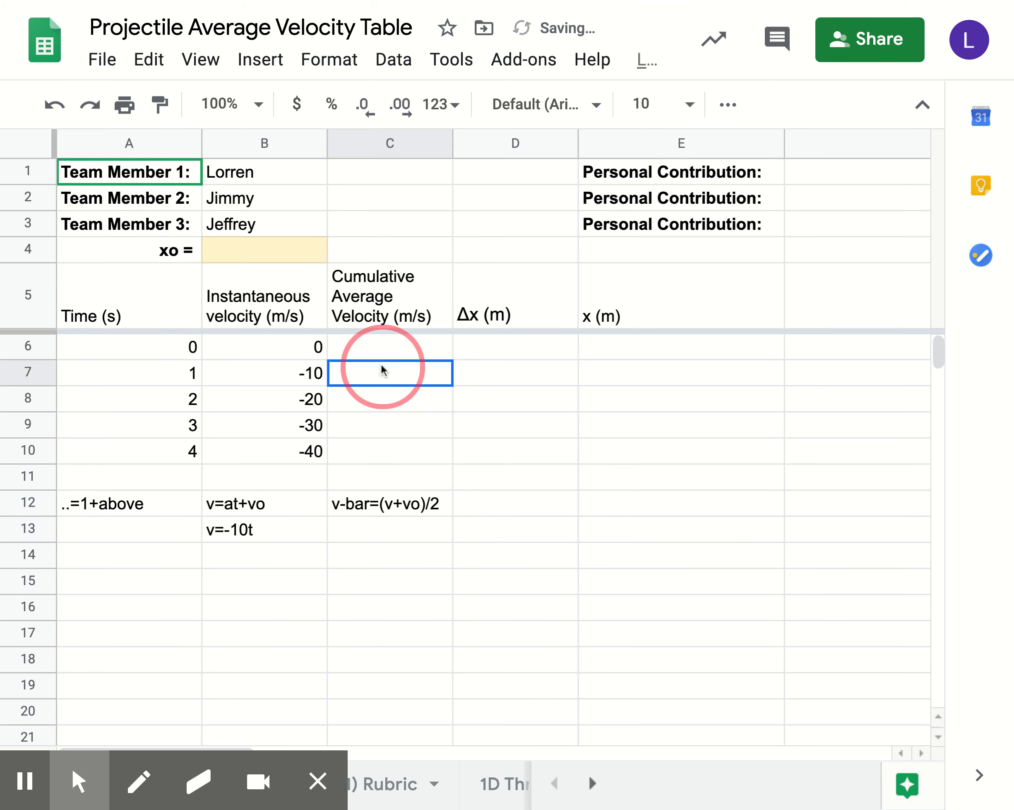
text(=)
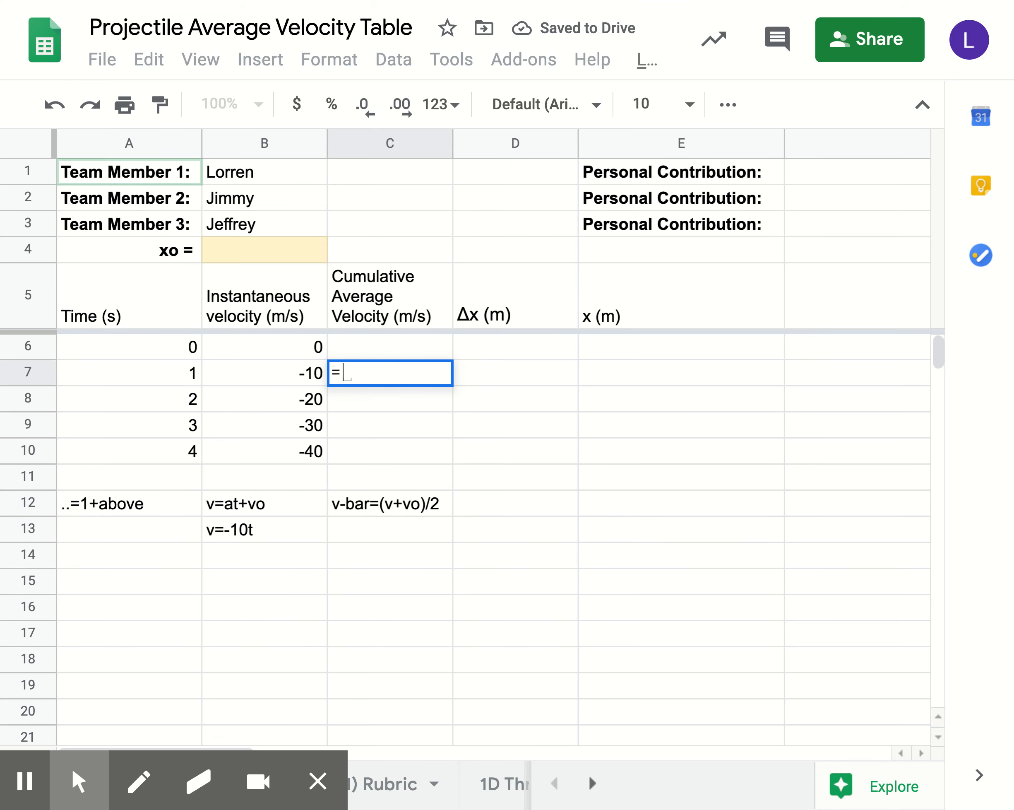
text(()
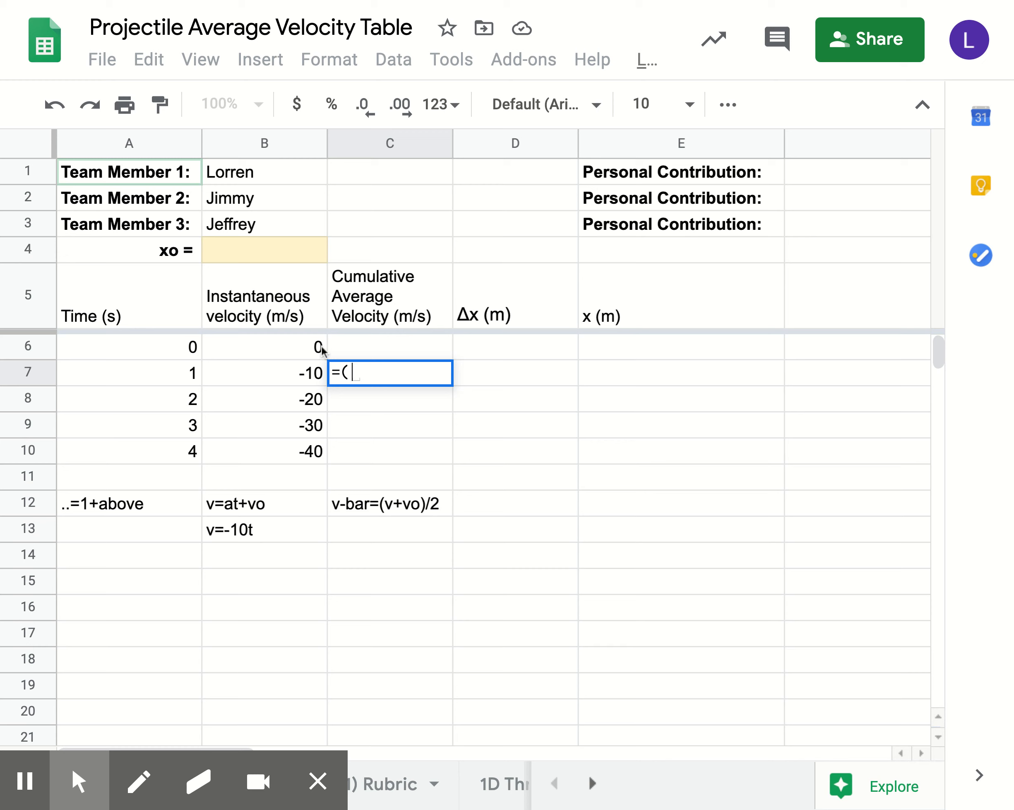
click(287, 382)
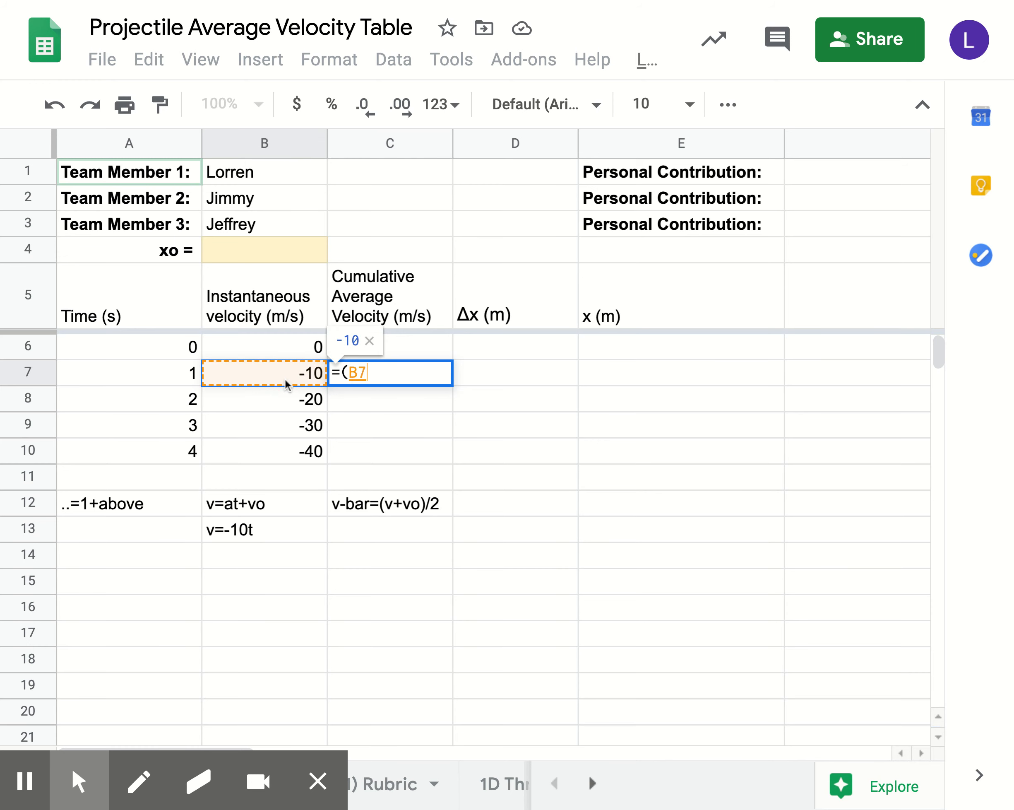
text(+)
click(282, 346)
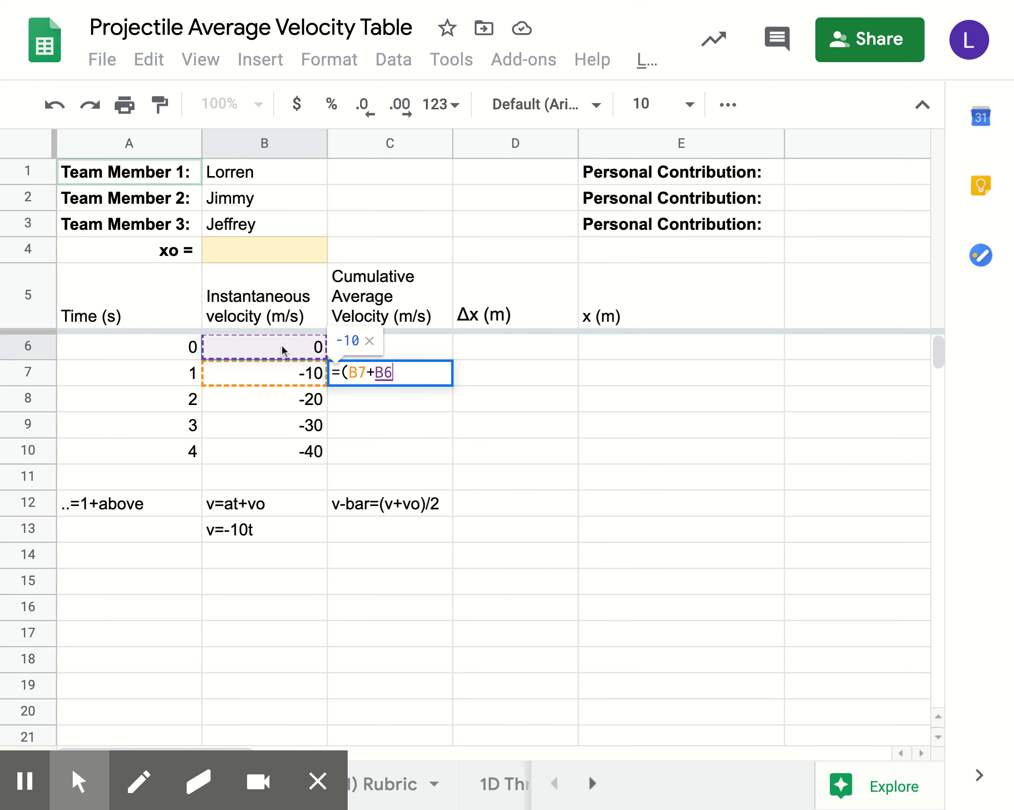
text()/)
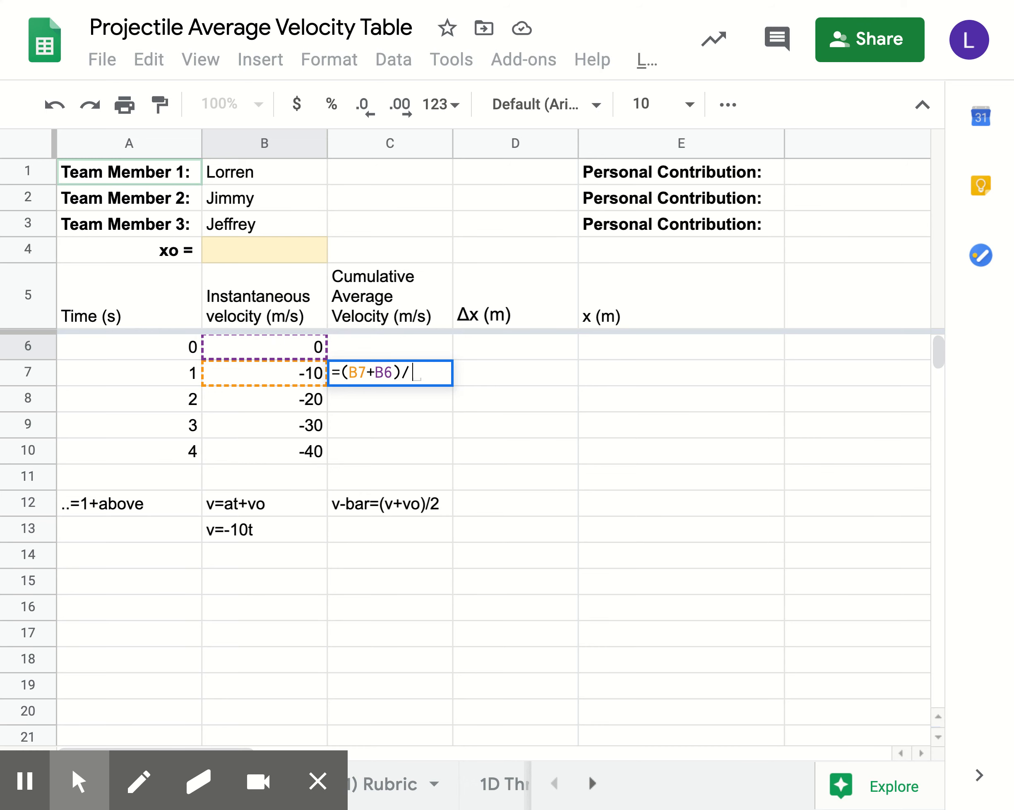
text(2)
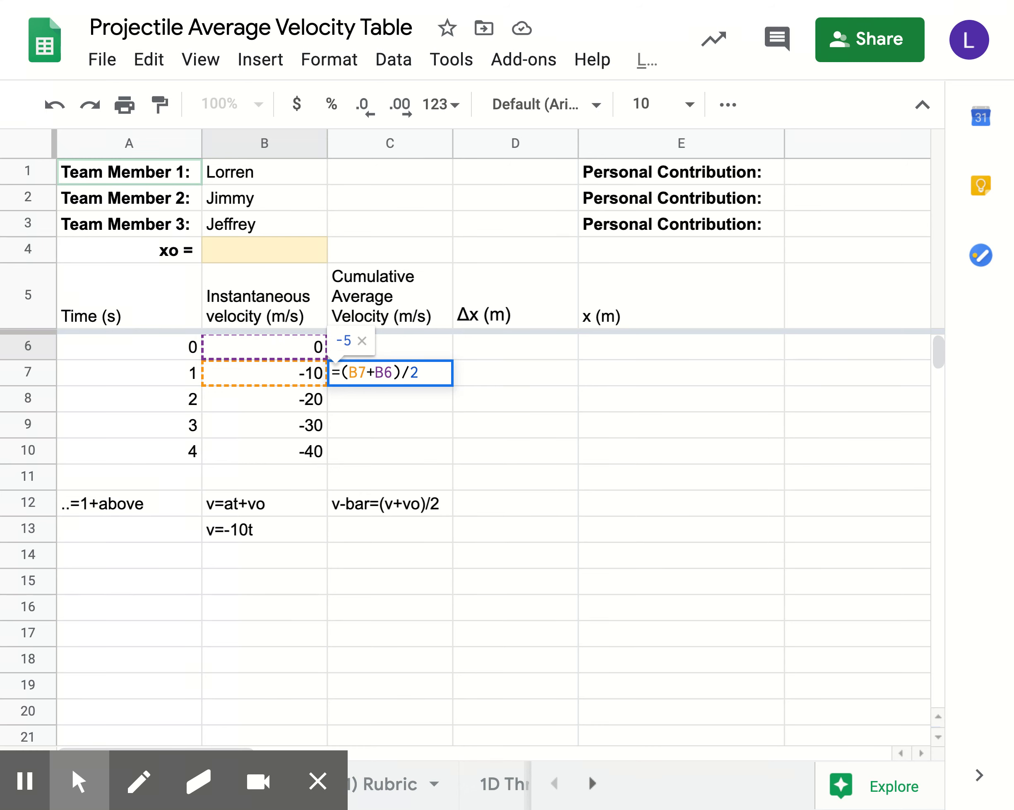
key(Return)
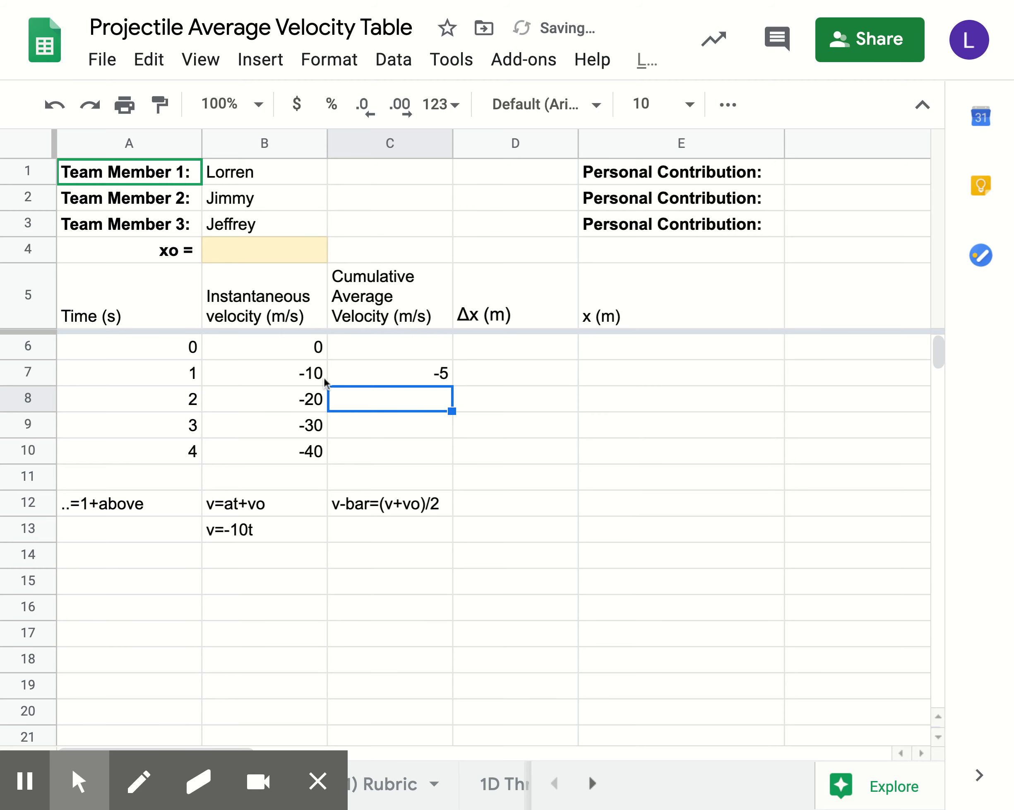
Fill the C7 formula down through C10 and inspect the cell references copied into C8.
click(398, 377)
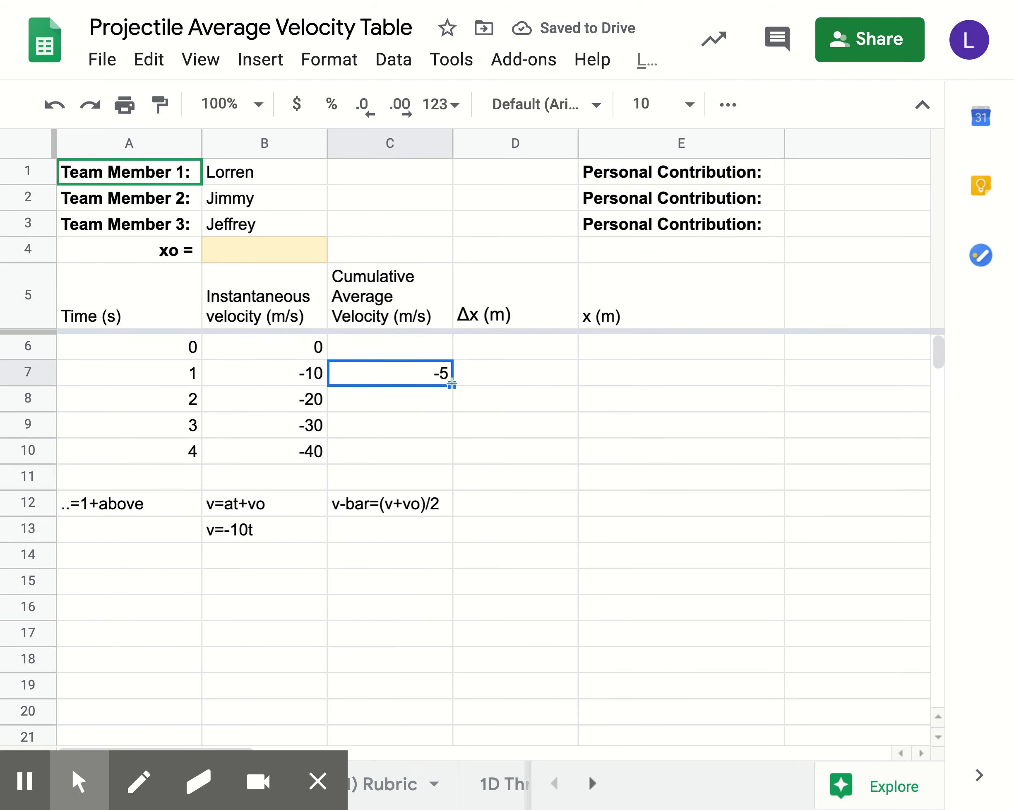
drag(452, 384, 444, 448)
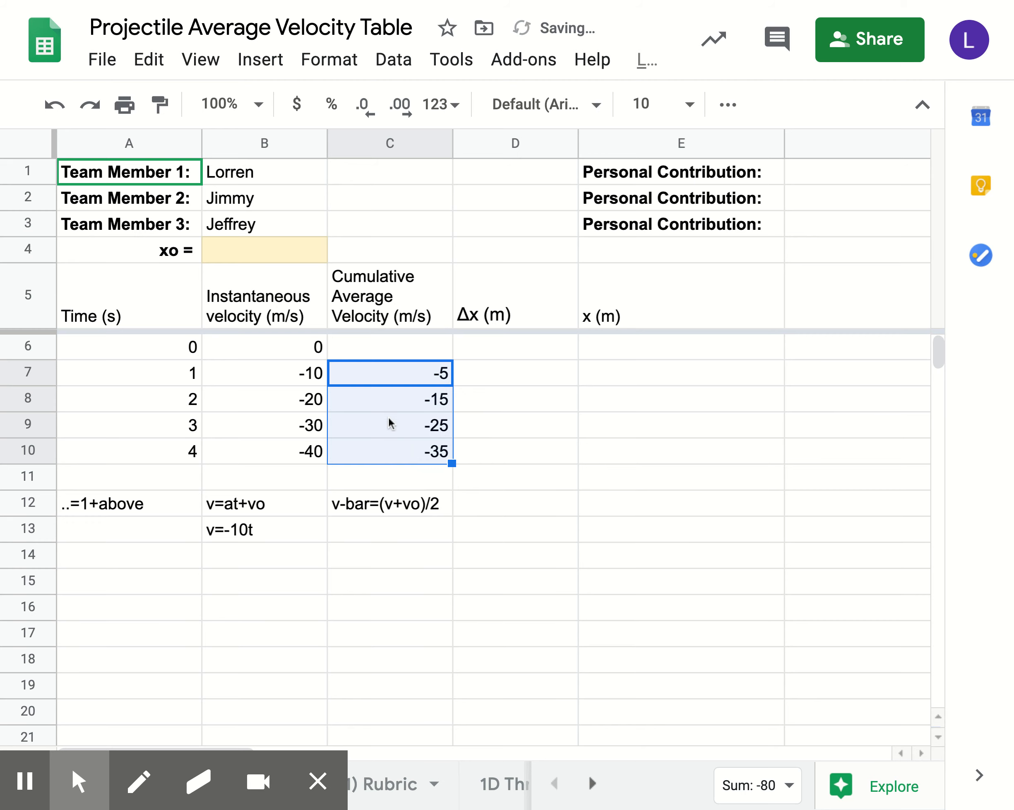
click(297, 403)
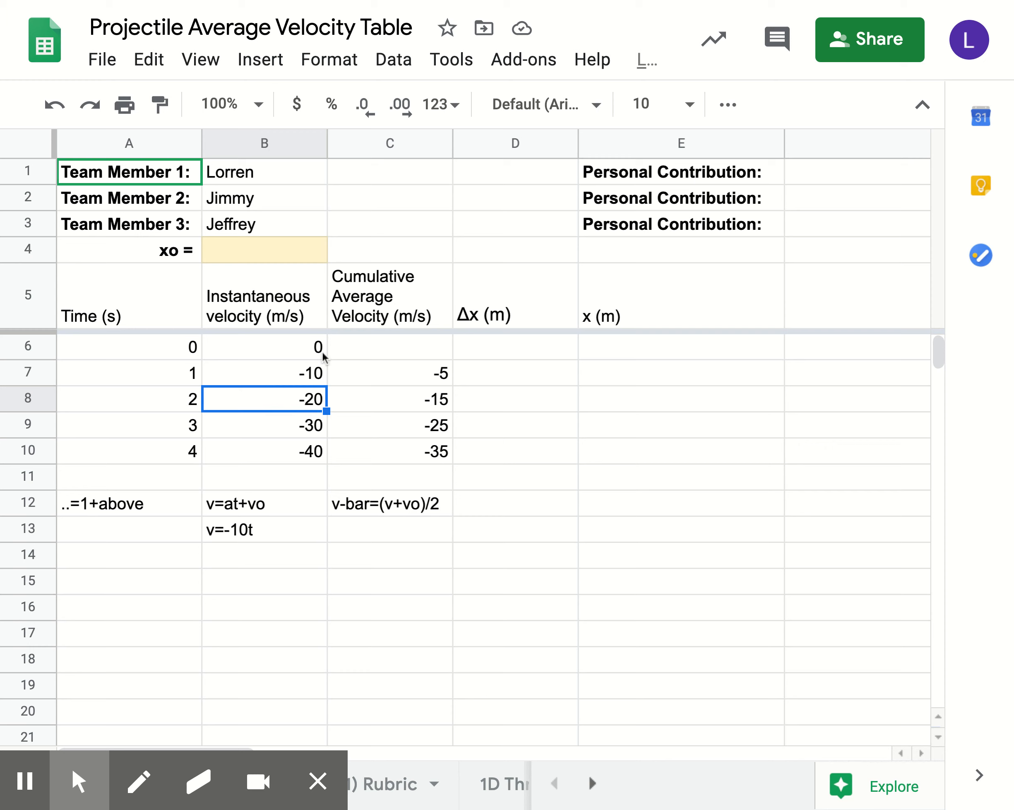
click(412, 401)
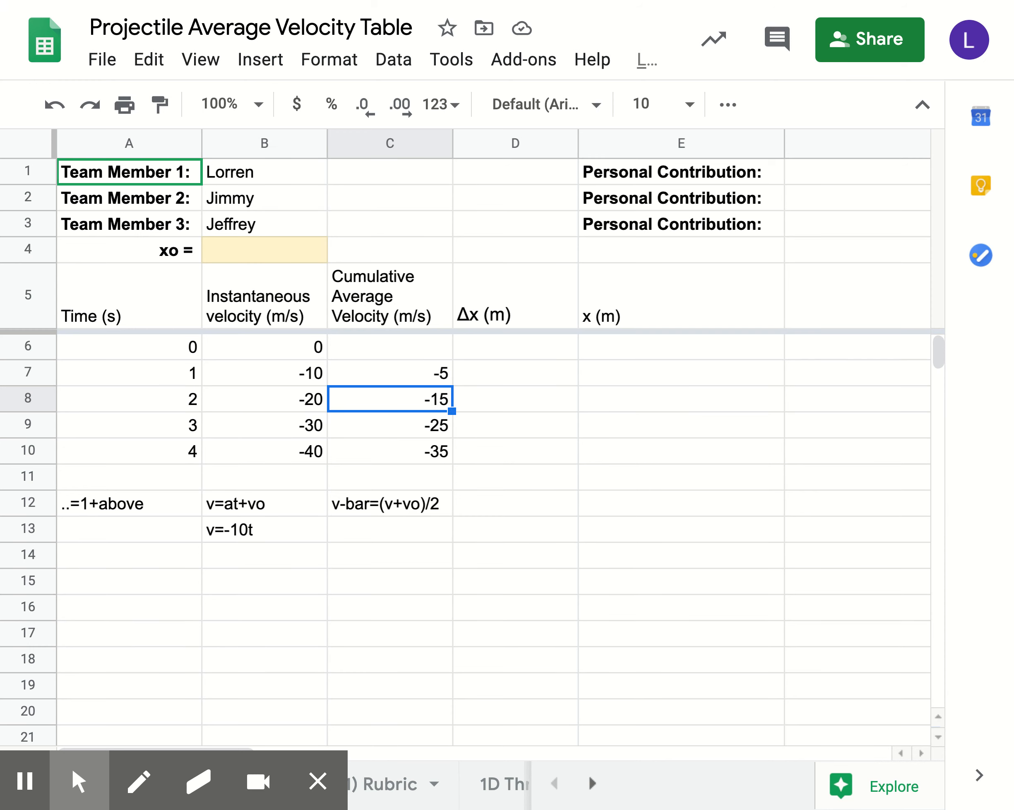
double_click(412, 400)
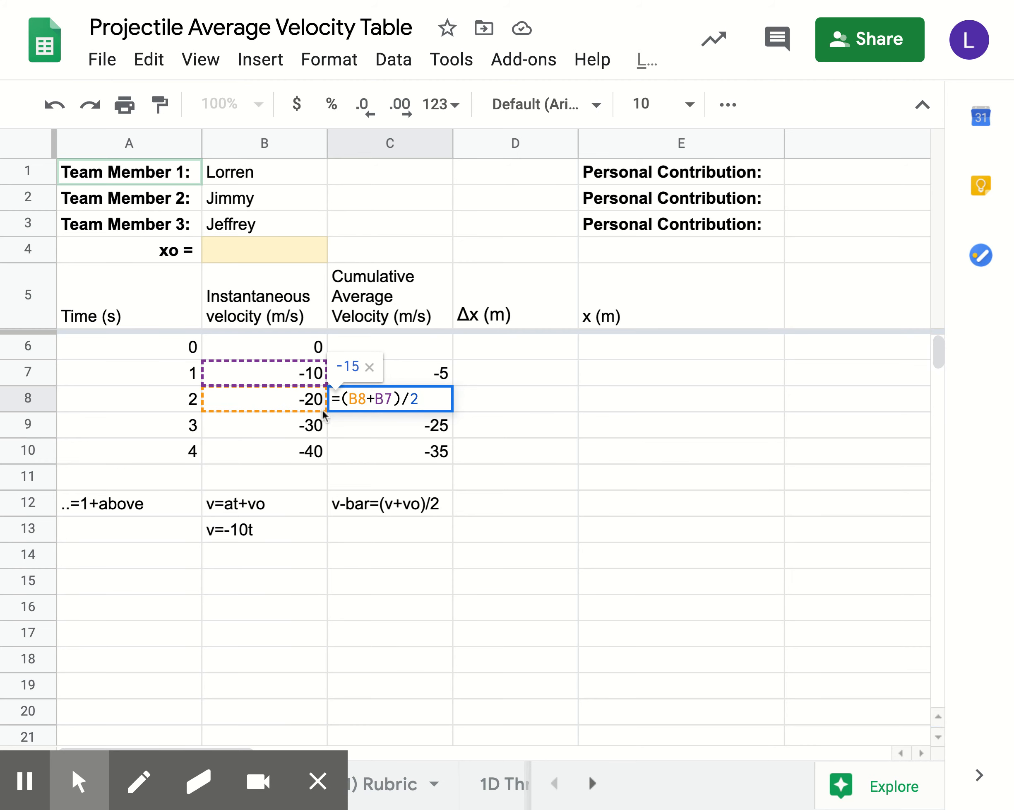
key(Return)
Lock the initial velocity reference in C7 so the formula reads =(B7+$B$6)/2, and fill it down through C10.
double_click(431, 365)
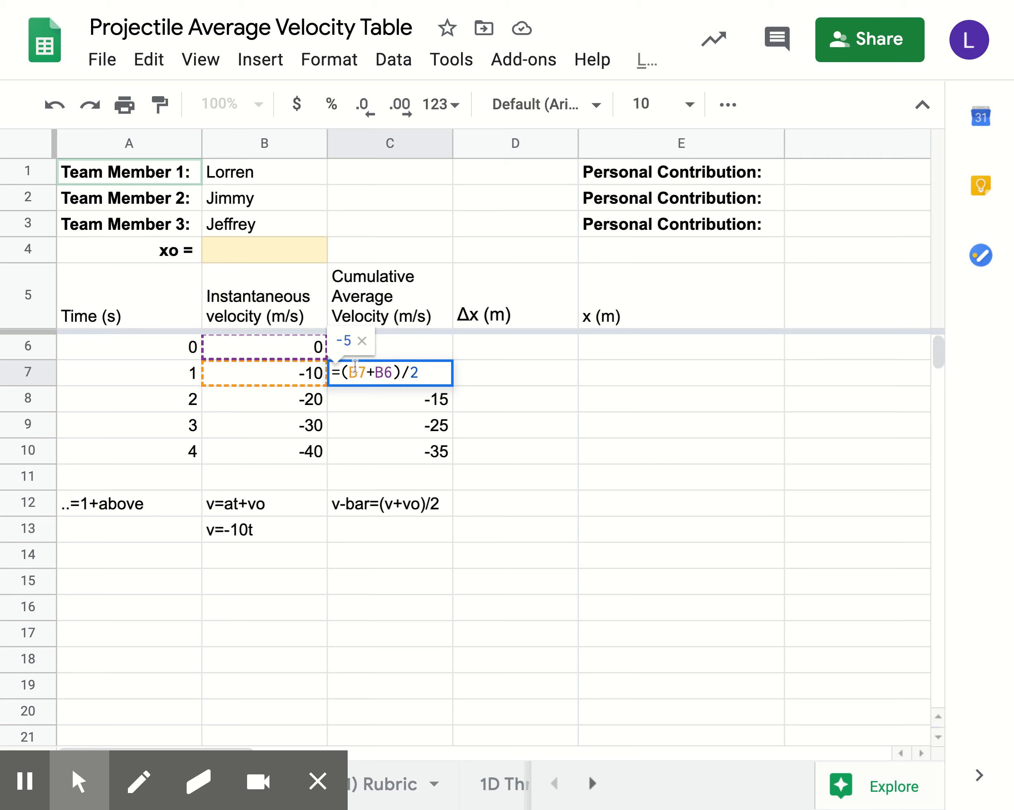
click(375, 373)
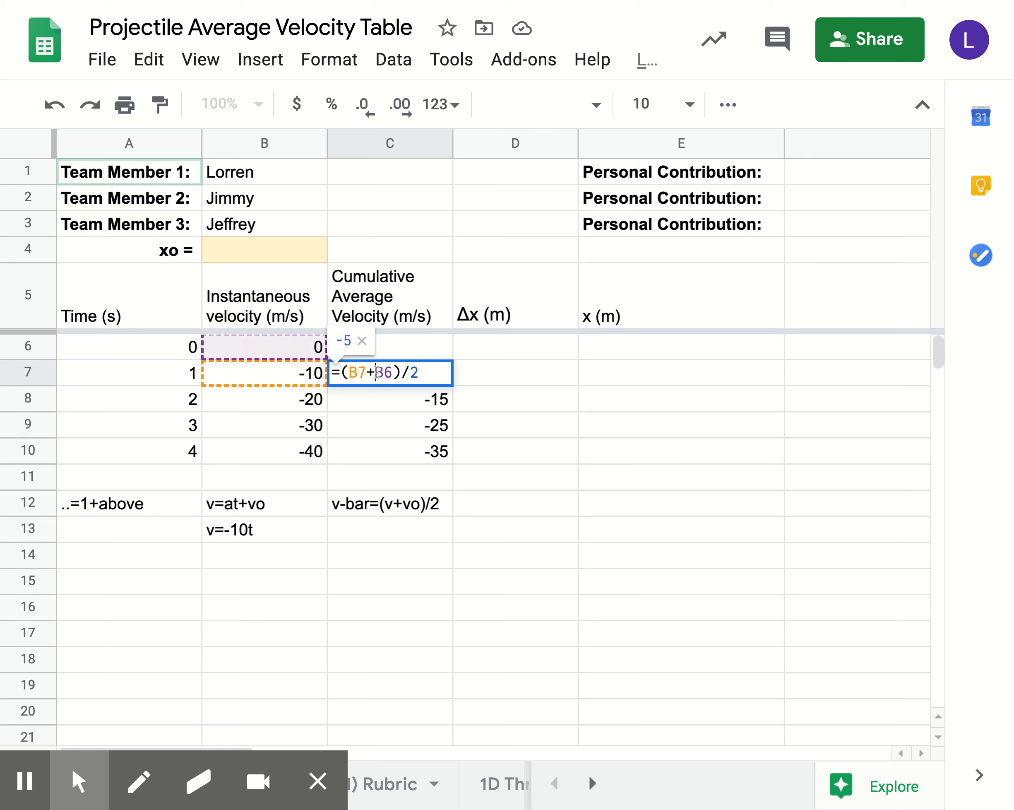
text($)
click(392, 372)
text($)
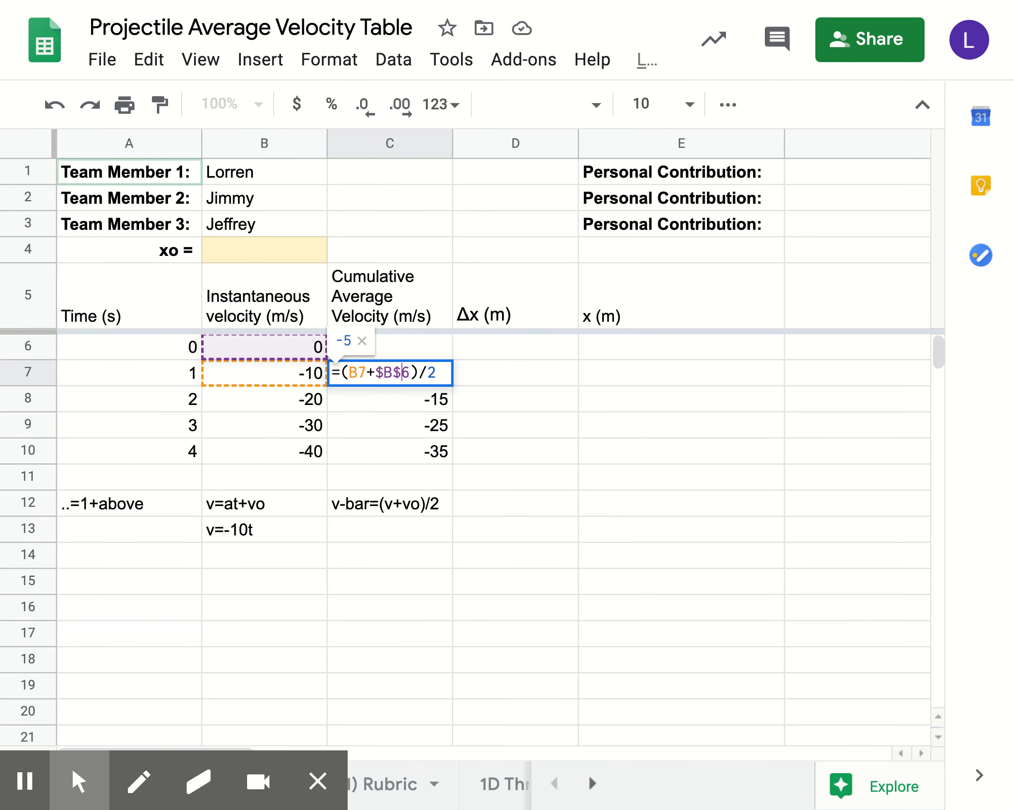
key(Return)
click(421, 375)
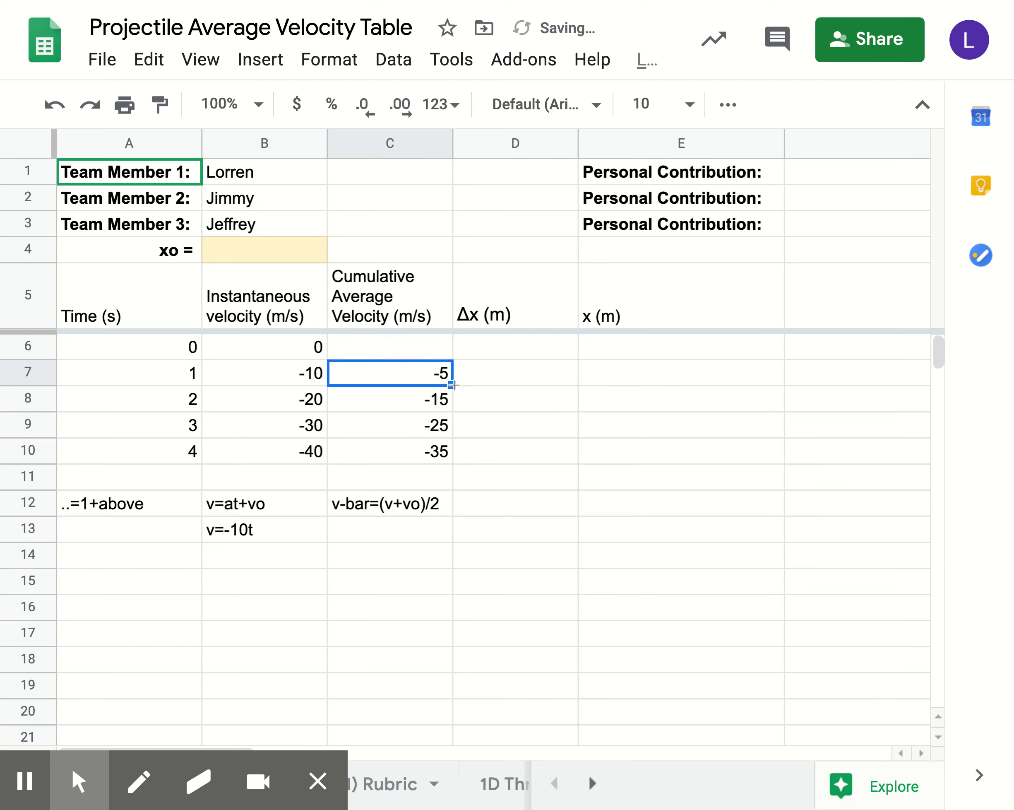
drag(453, 385, 449, 445)
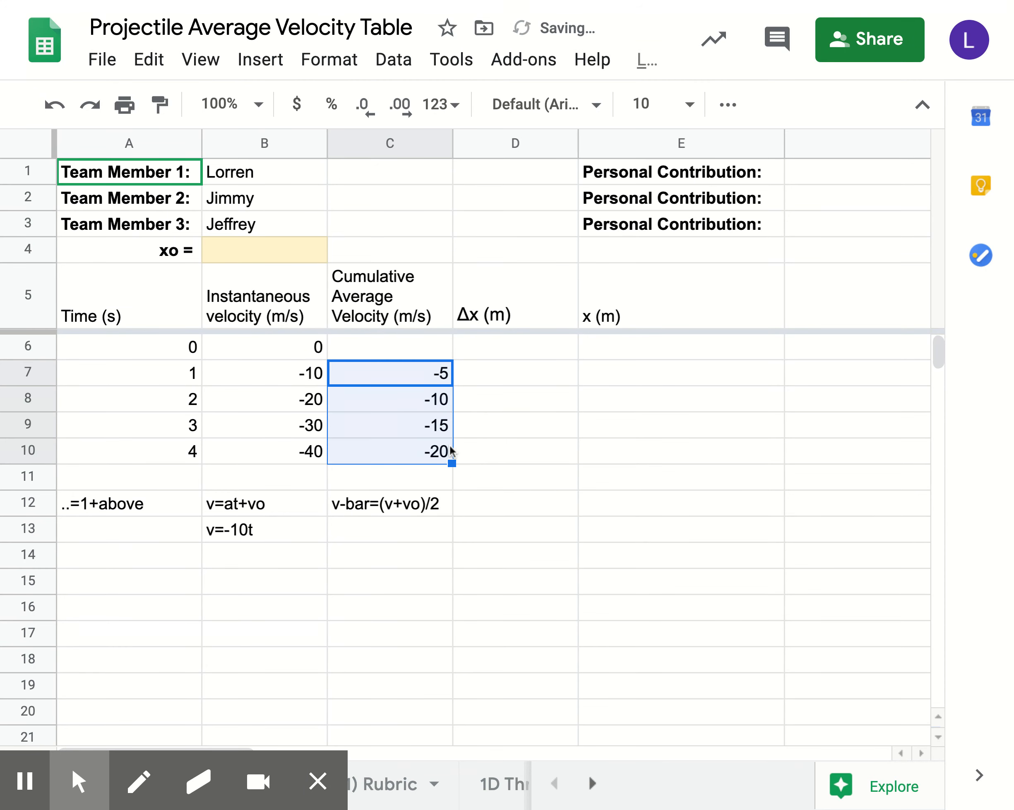
click(436, 401)
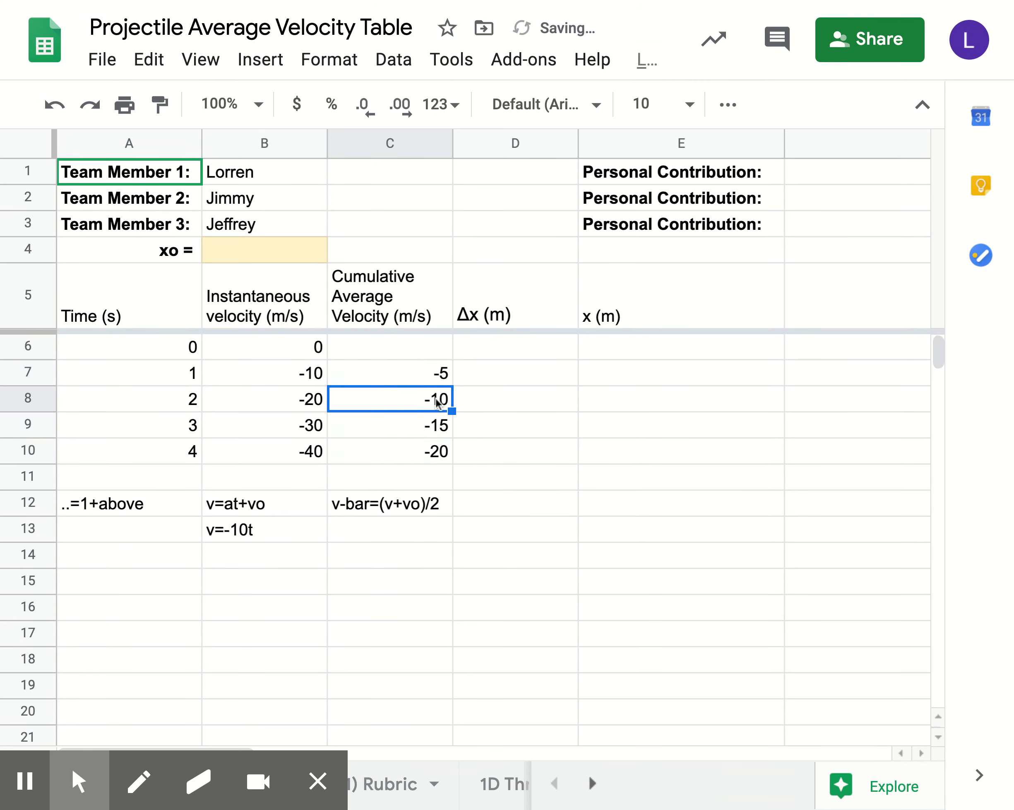
click(427, 451)
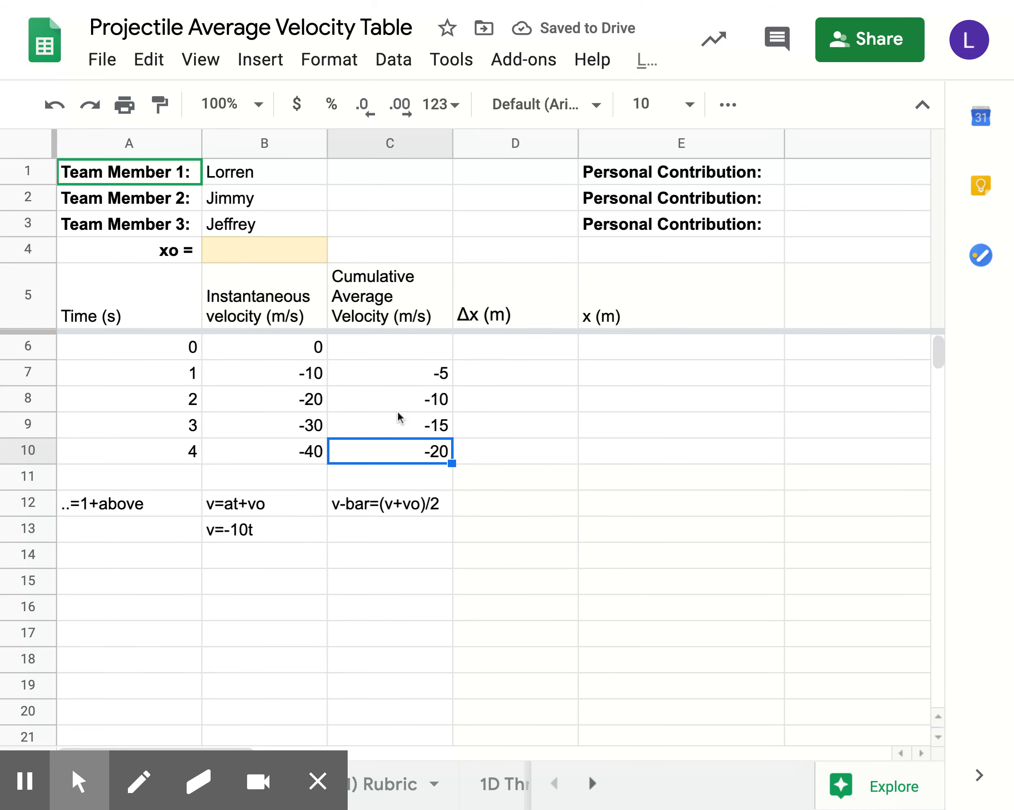
Add the average velocity equation note "v-bar=Δx/Δt" in D12, copying the Δ symbol from the header in D5.
click(485, 372)
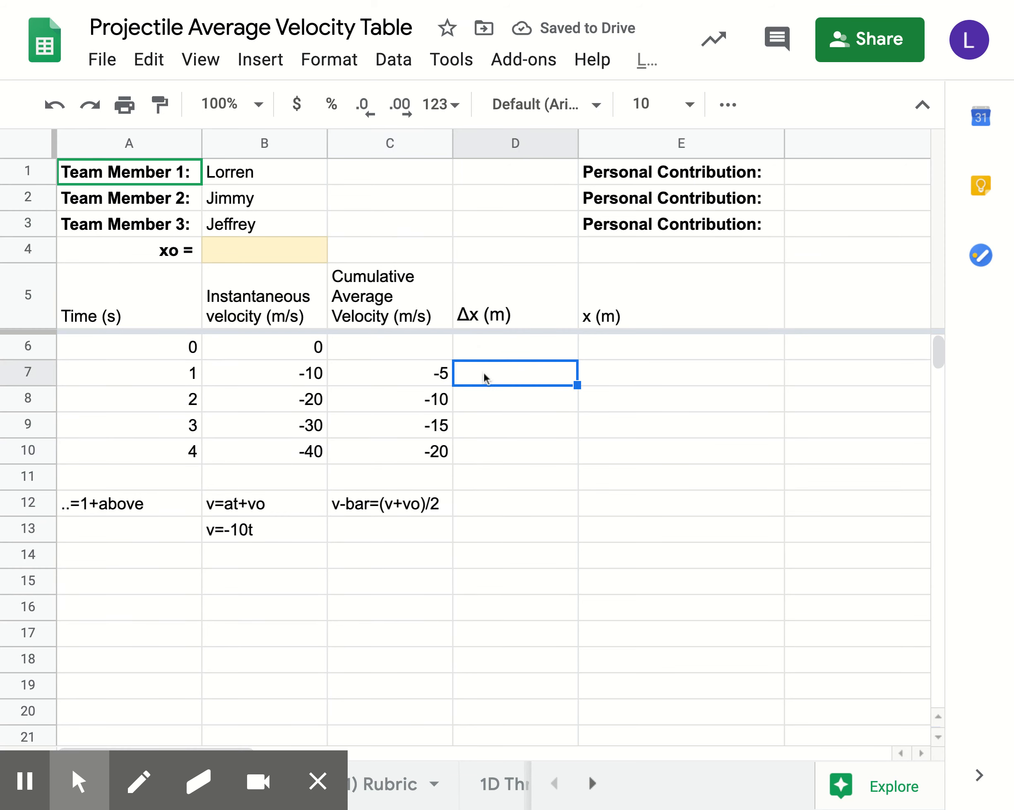
click(478, 494)
text(v-)
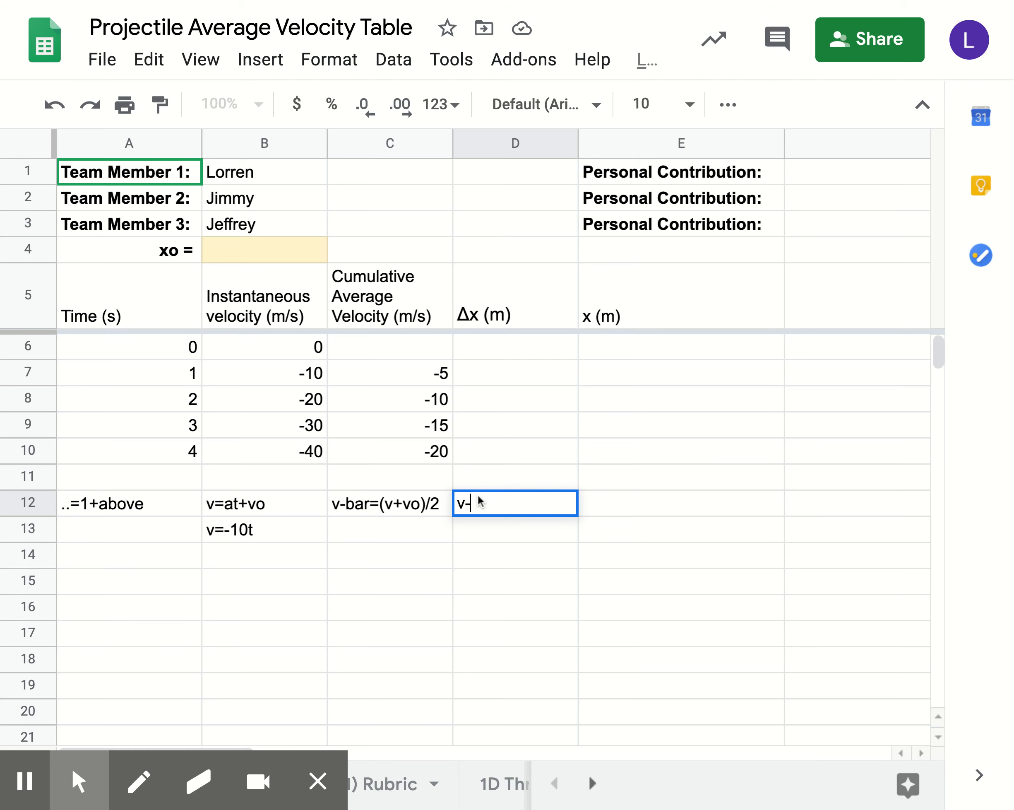
text(bar=)
click(529, 320)
key(ctrl+c)
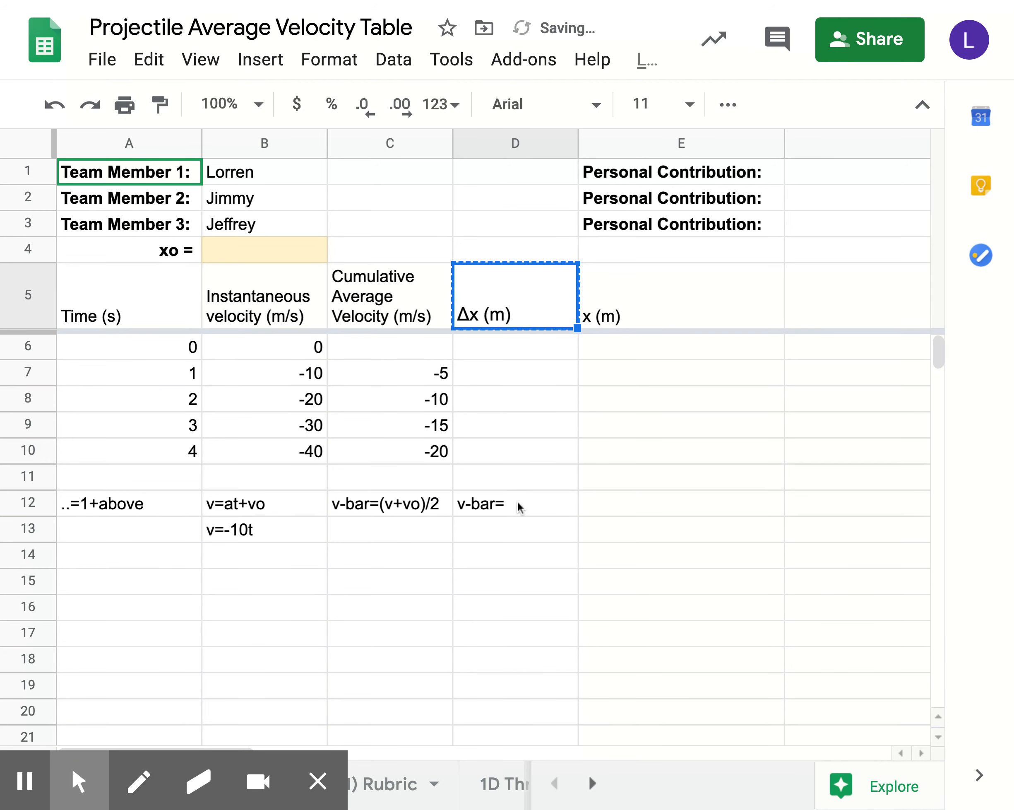
double_click(520, 507)
key(ctrl+v)
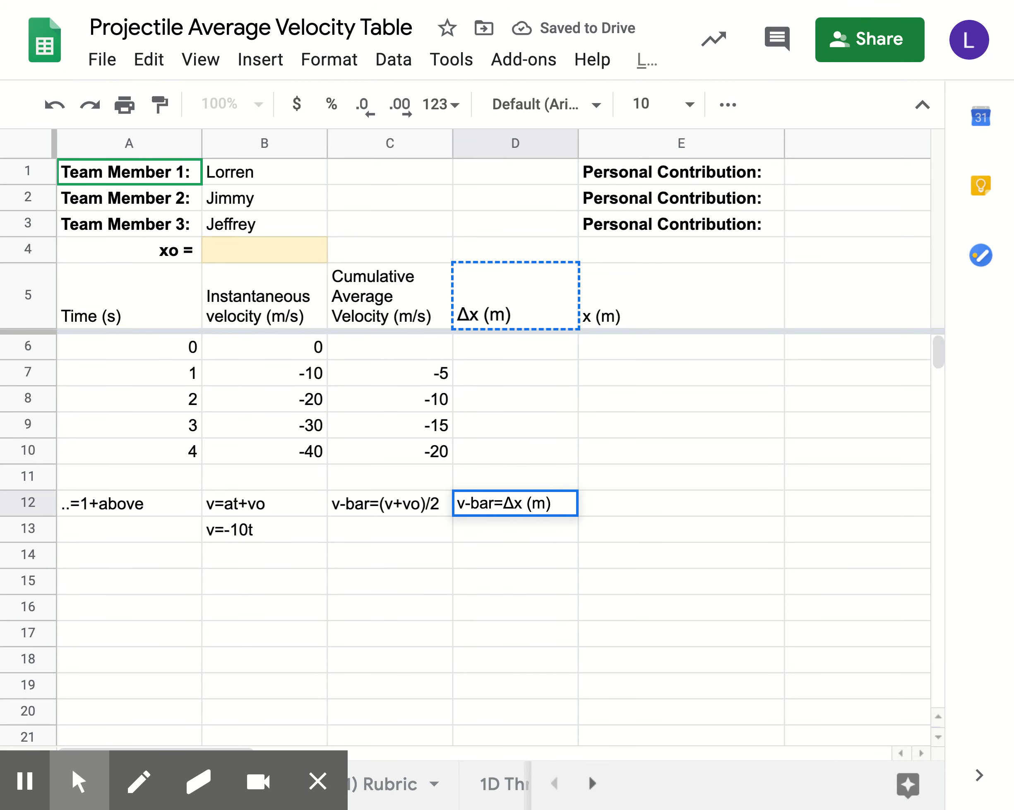
key(BackSpace)
key(BackSpace)
key(BackSpace)
key(BackSpace)
key(BackSpace)
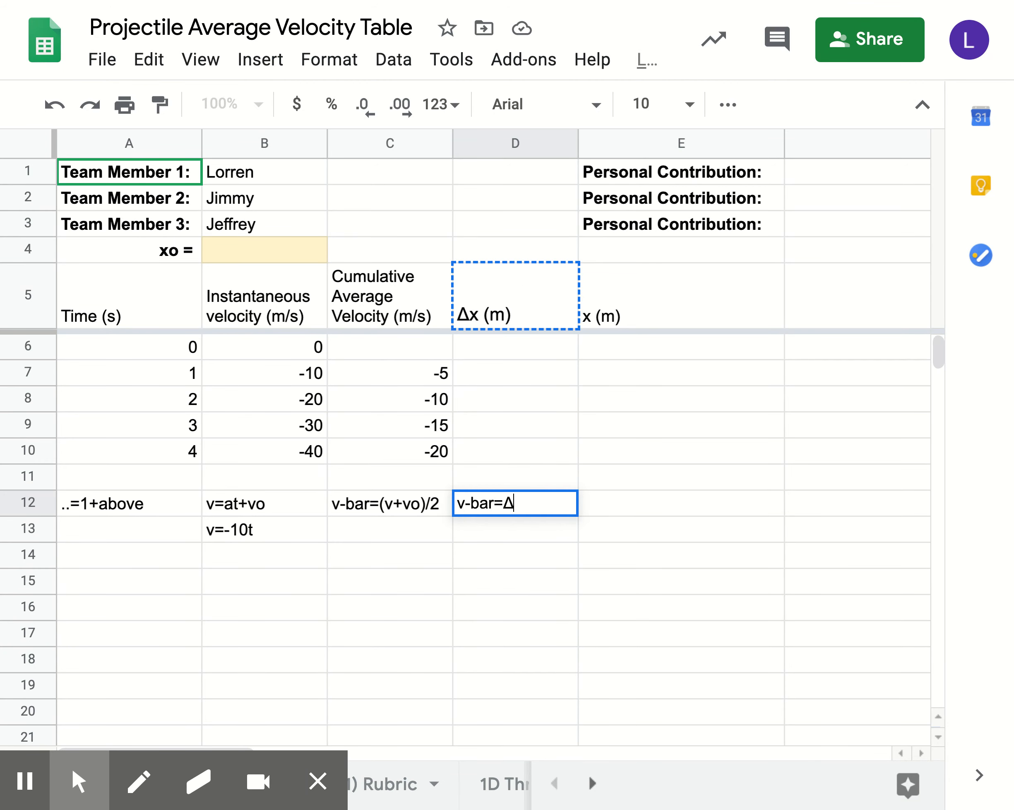
text(x/)
key(ctrl+v)
key(BackSpace)
key(BackSpace)
key(BackSpace)
key(BackSpace)
key(BackSpace)
text(t)
key(Return)
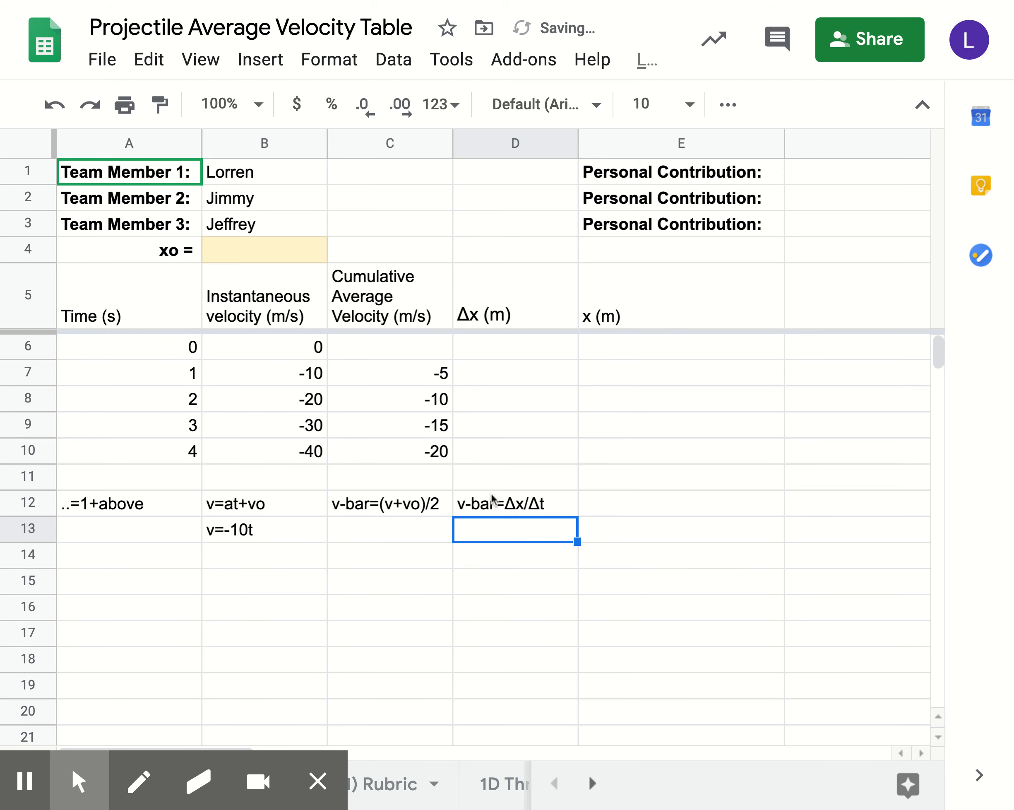
Add the rearranged displacement equation note "Δx=v-bar*Δt" in D13, reusing the copied Δ symbol.
double_click(480, 530)
key(ctrl+v)
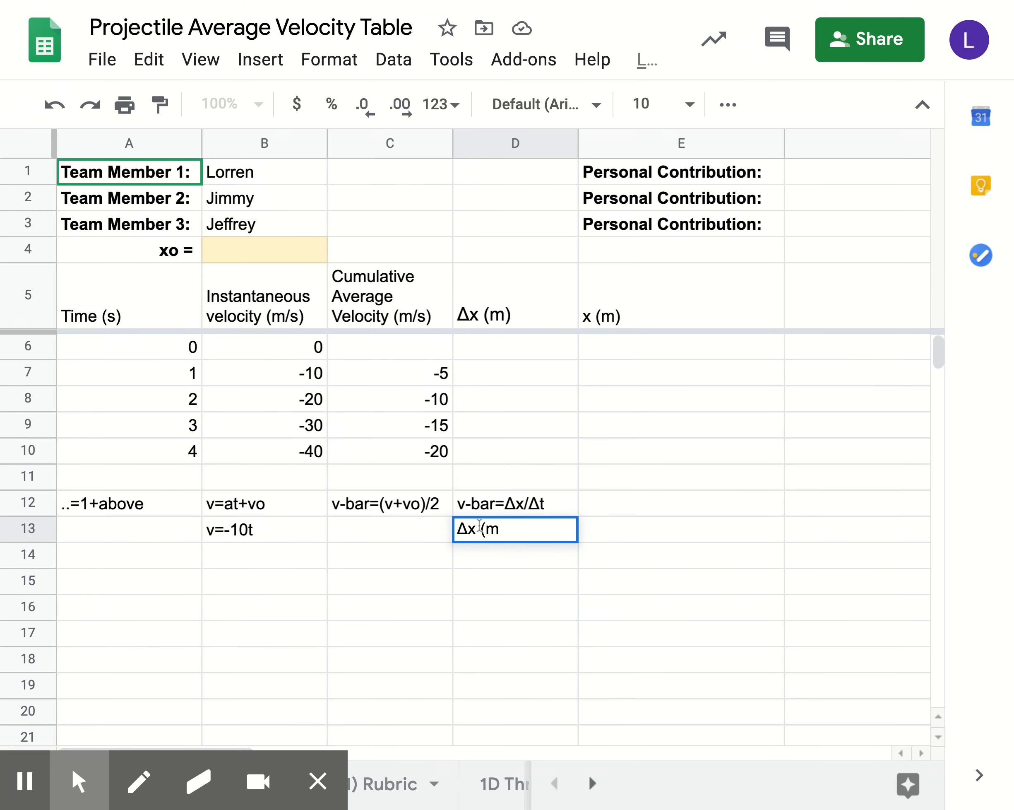
key(BackSpace)
key(BackSpace)
key(BackSpace)
text(=)
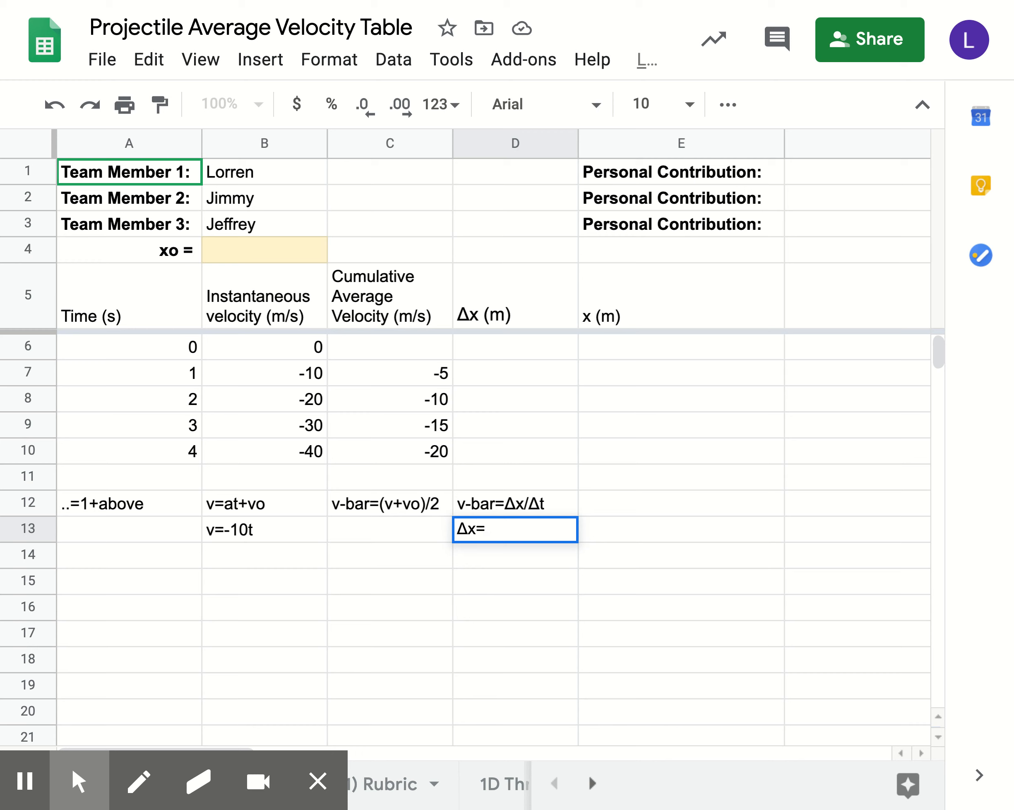
text(v-bar*)
key(ctrl+v)
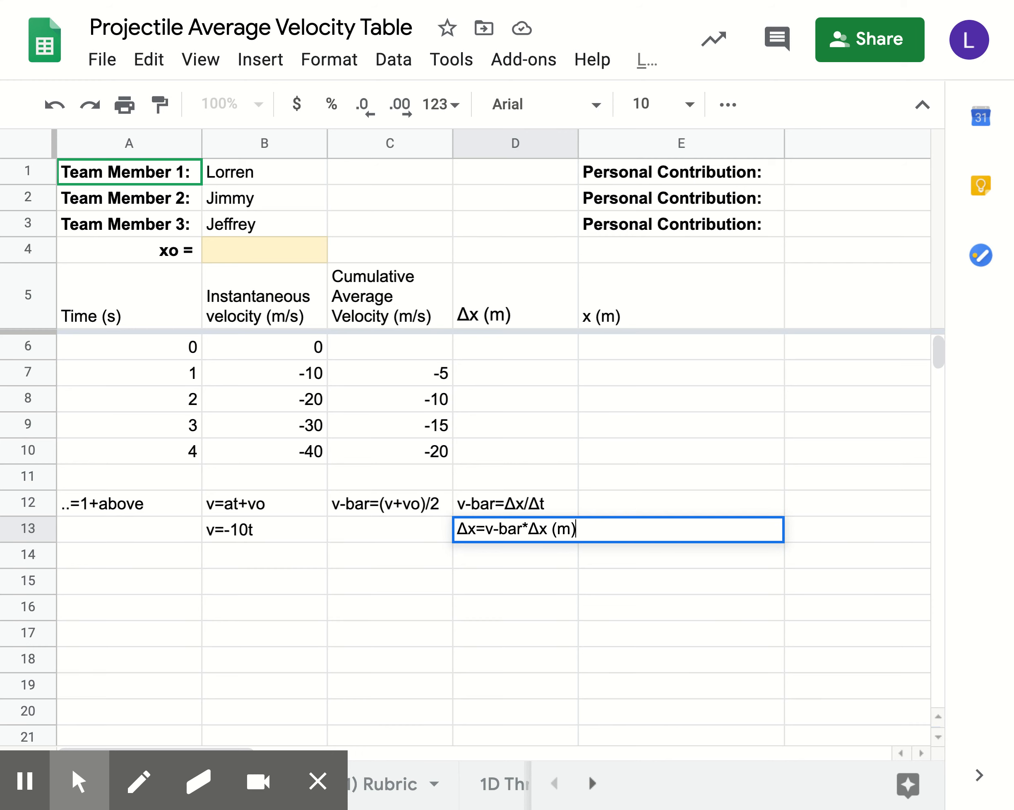
key(BackSpace)
key(BackSpace)
key(BackSpace)
key(BackSpace)
key(BackSpace)
text(t)
key(Return)
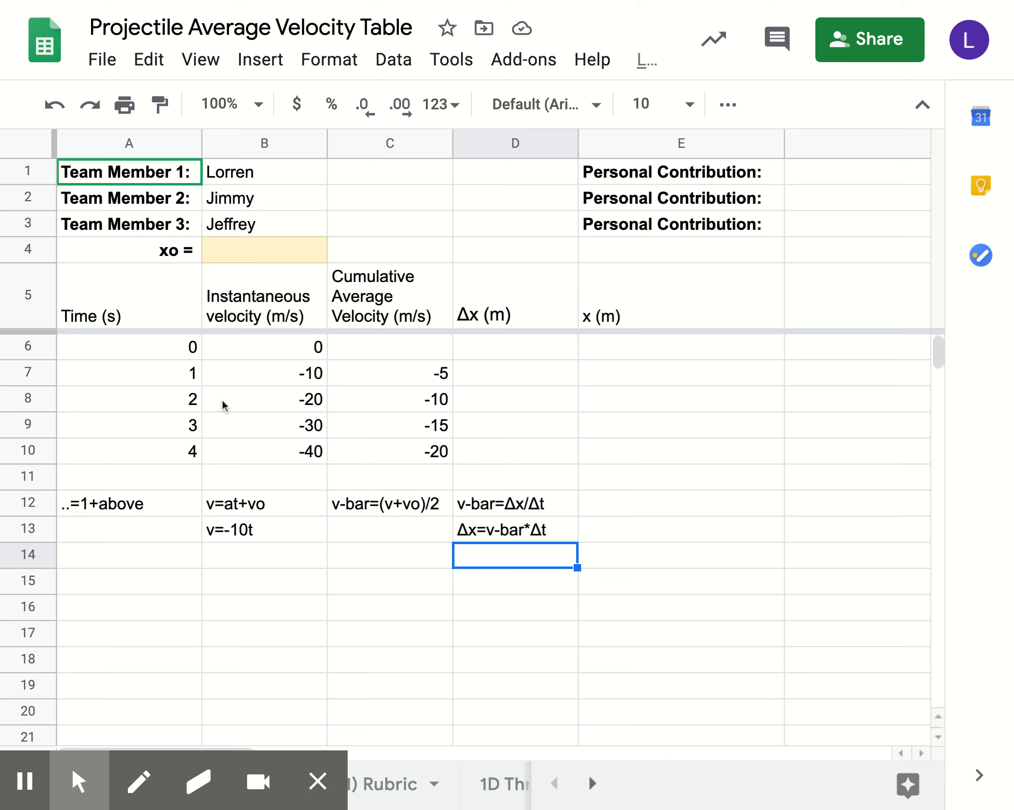
Enter the displacement formula =C7*A7 in D7 and fill it down through D10.
click(509, 374)
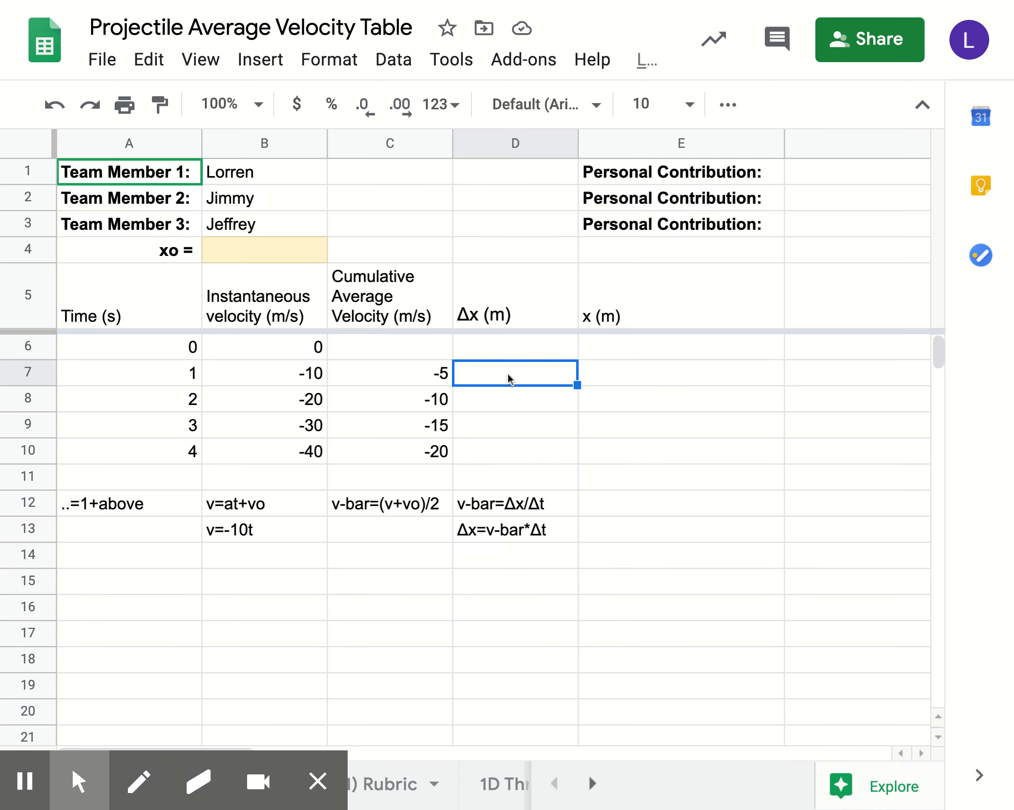
text(=)
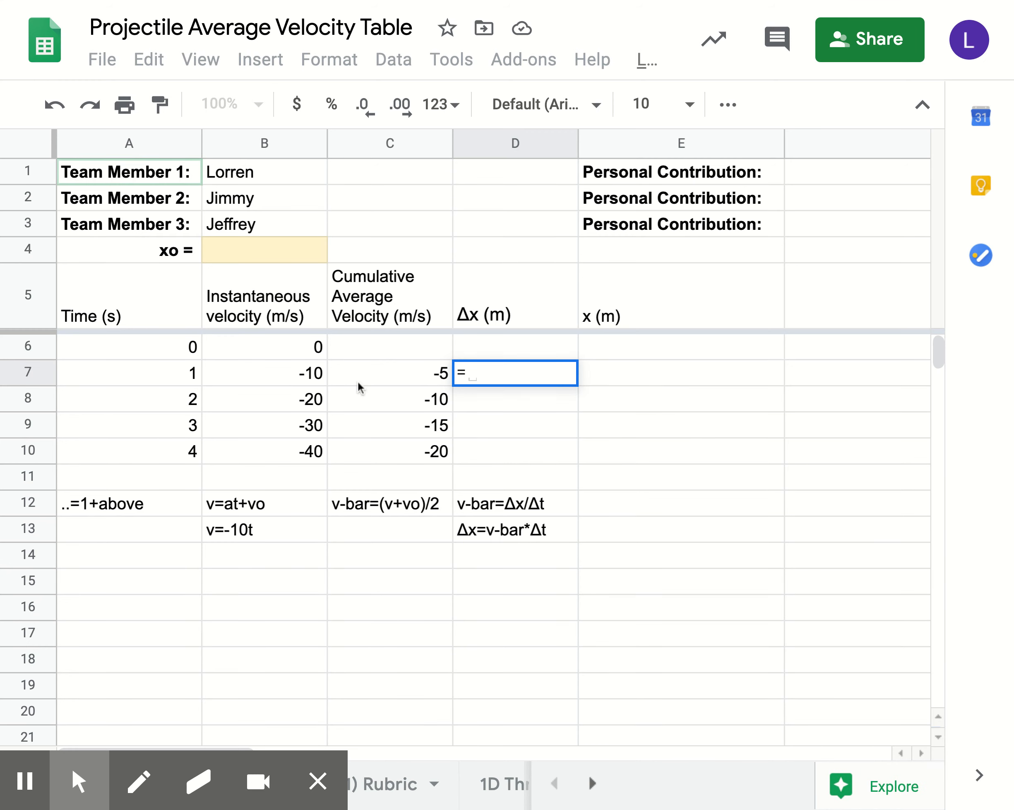
click(379, 373)
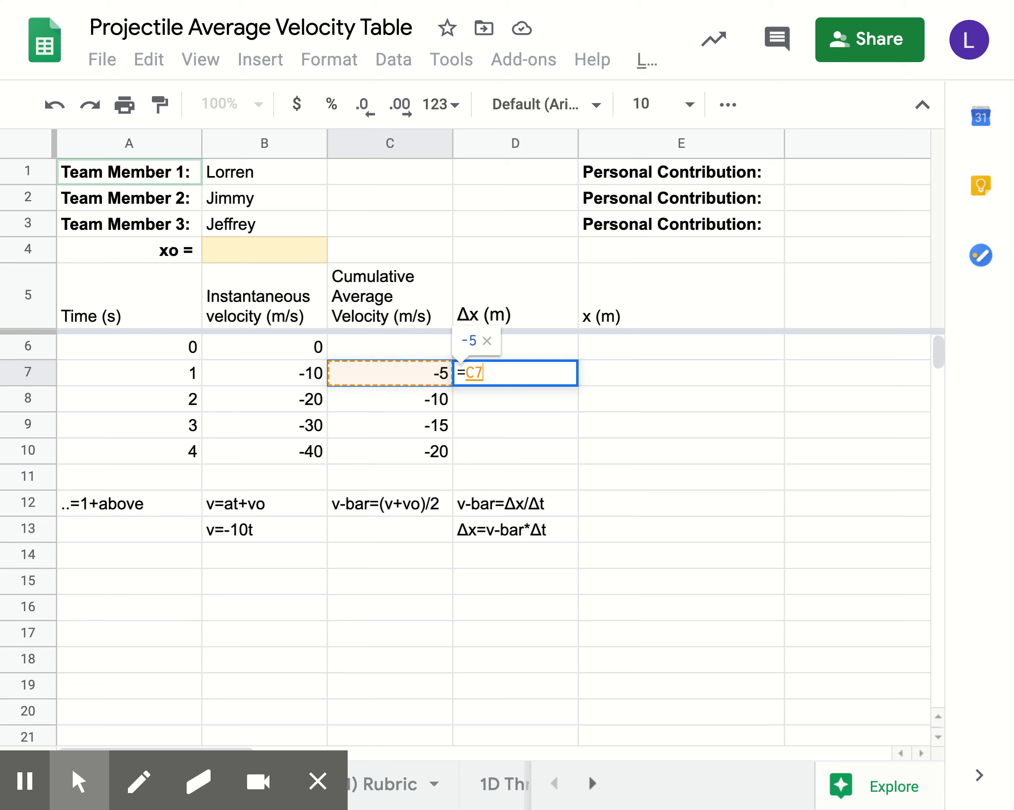
text(*)
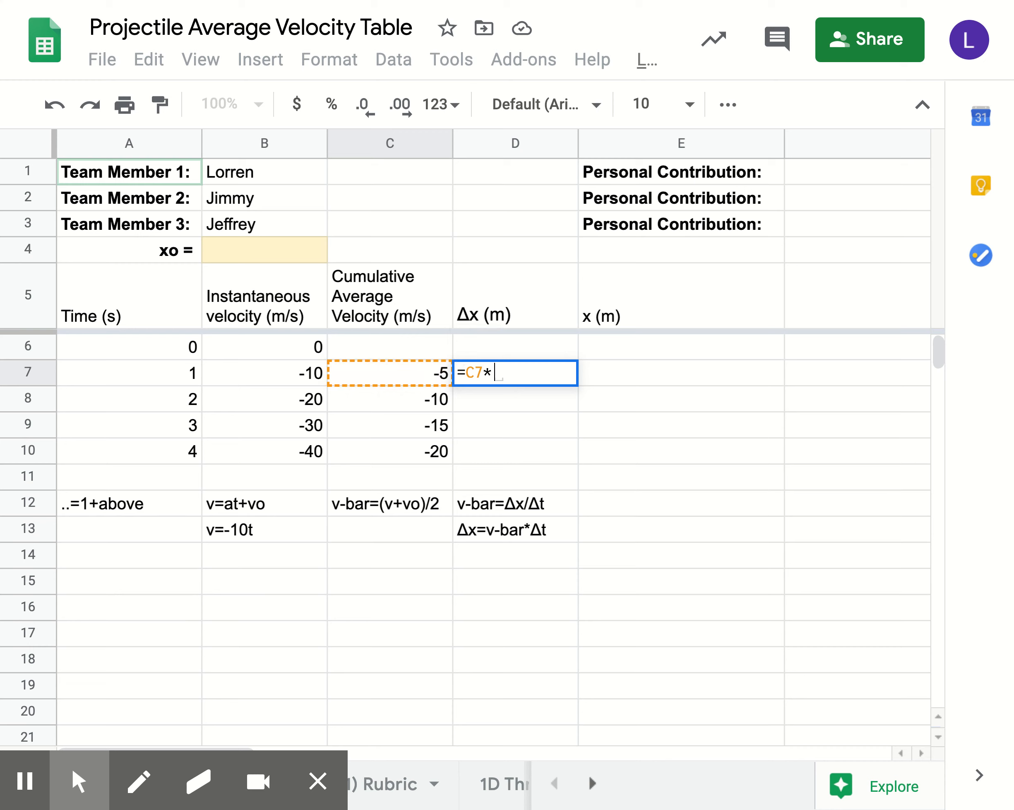
click(182, 373)
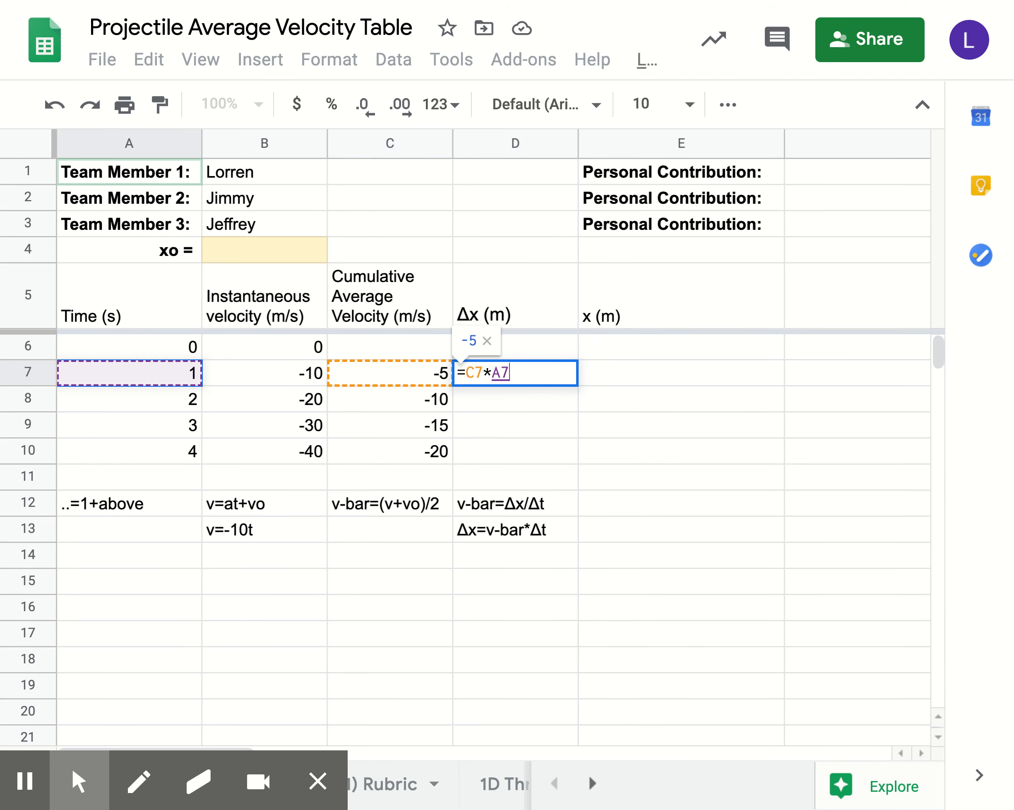
key(Return)
click(515, 372)
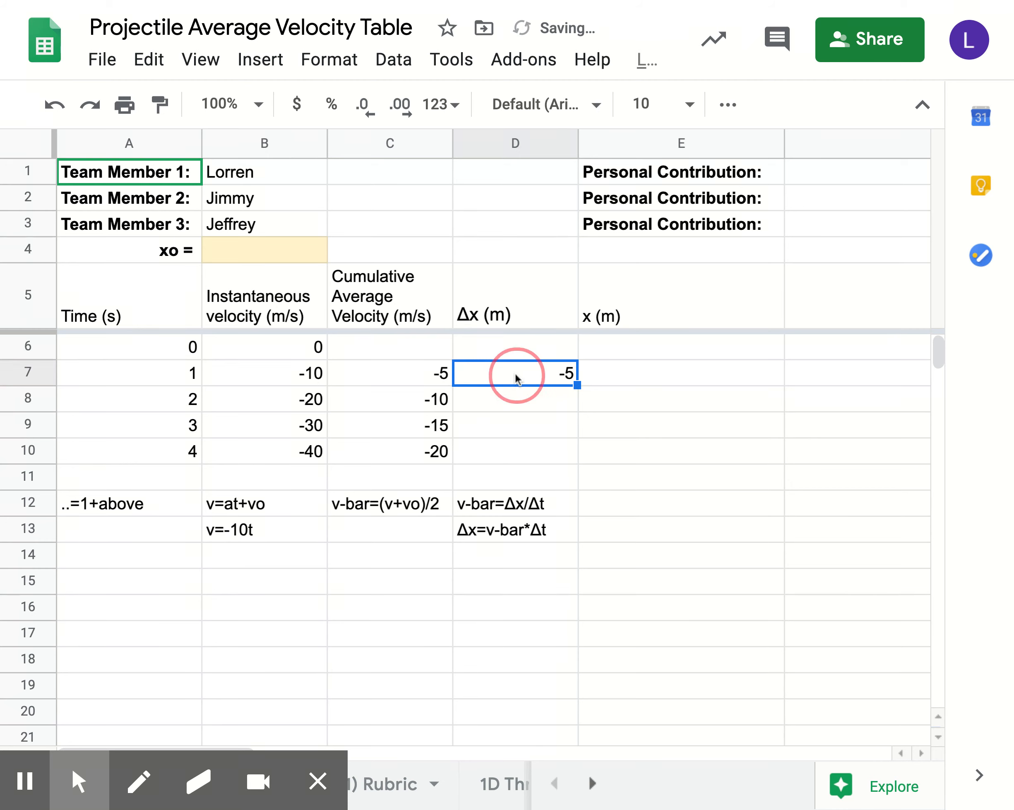
drag(577, 384, 569, 454)
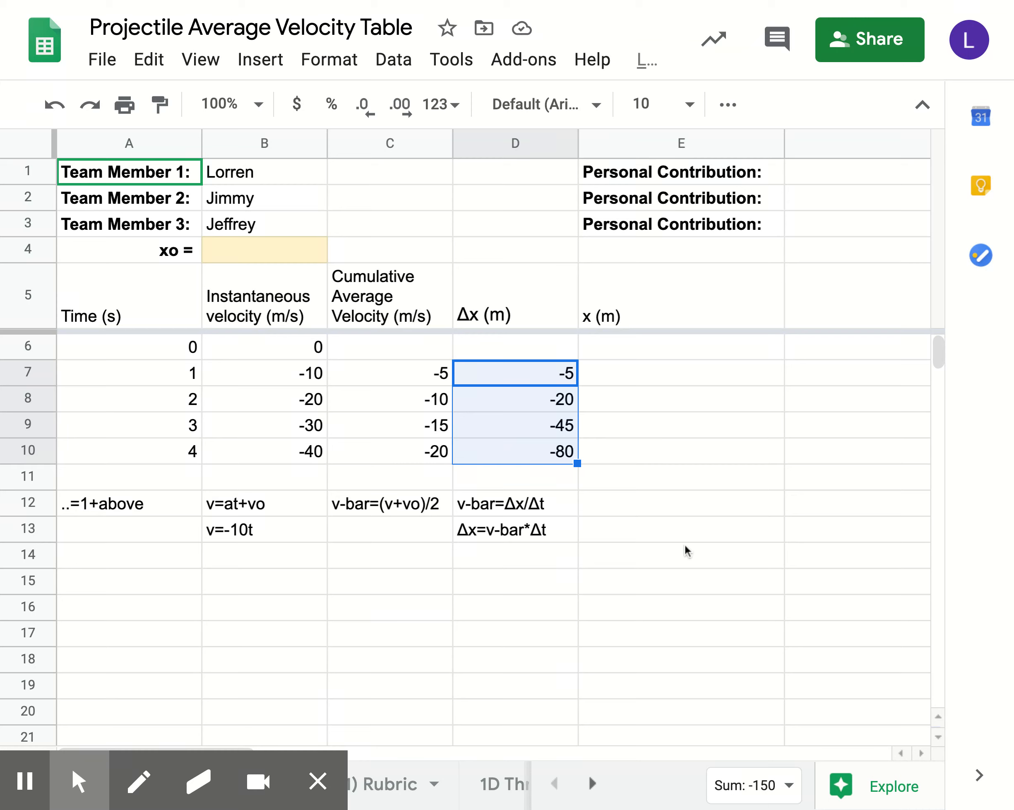
Add the displacement definition note "Δx=x-xo" in E12, reusing the copied Δx header text.
click(645, 505)
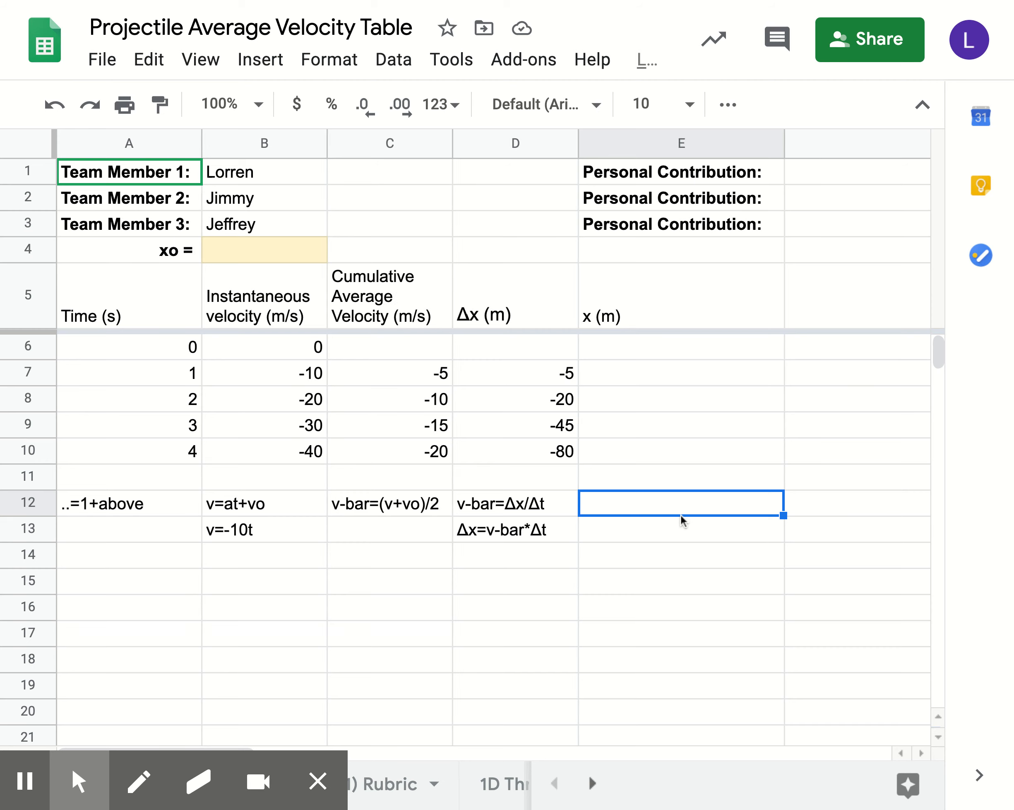
text(Δx (m))
click(641, 505)
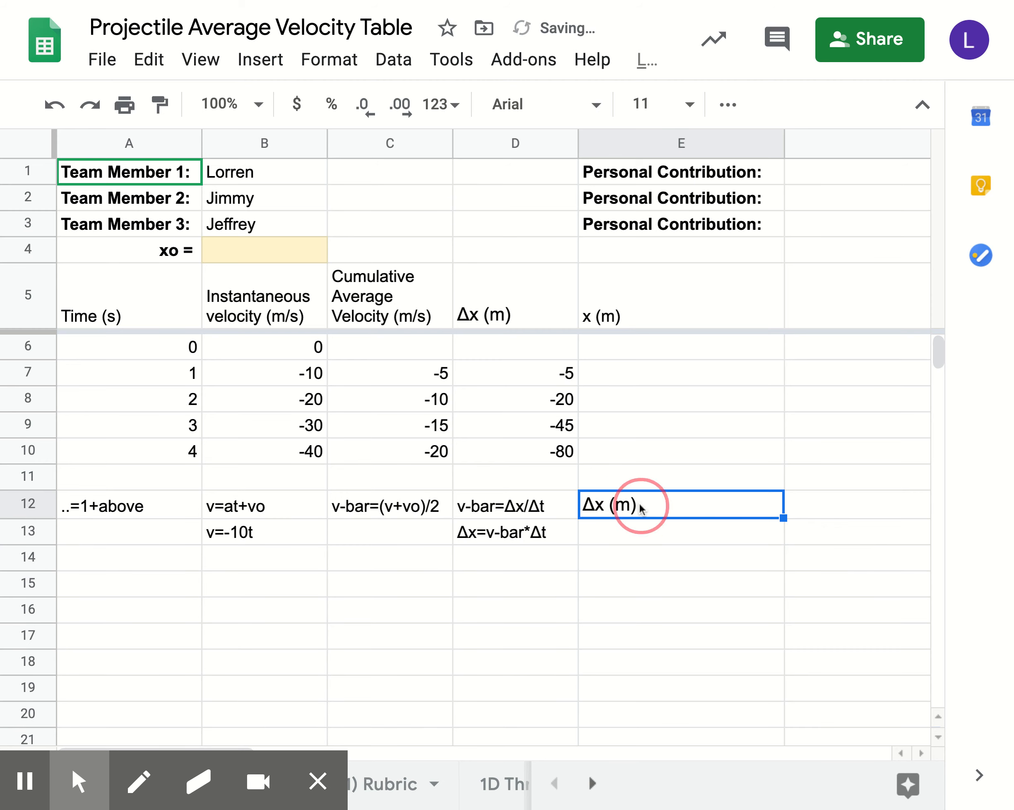
double_click(641, 506)
key(BackSpace)
key(BackSpace)
key(BackSpace)
key(BackSpace)
key(BackSpace)
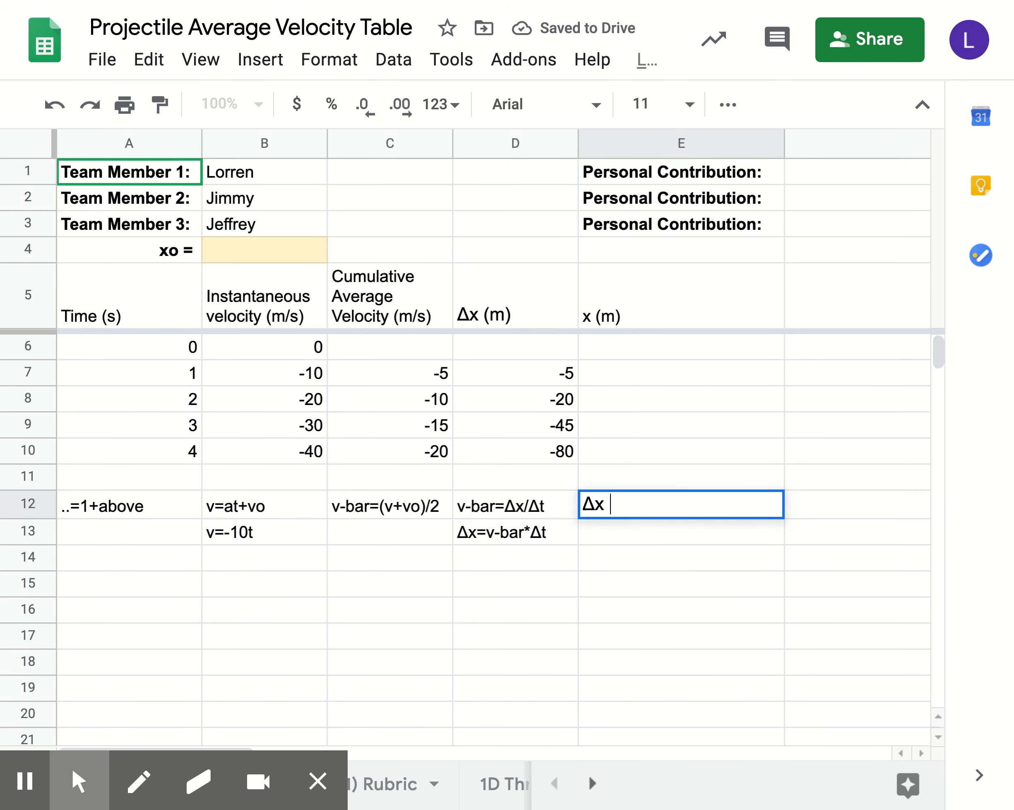
text(x=)
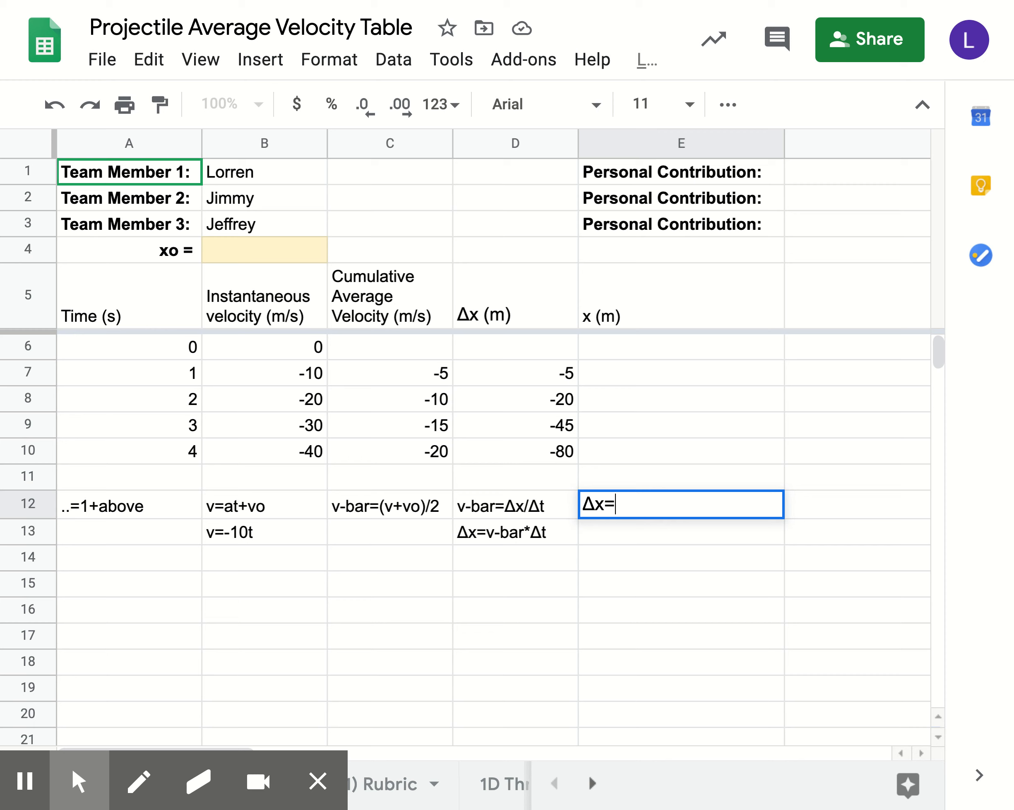
text(x-xo)
key(Return)
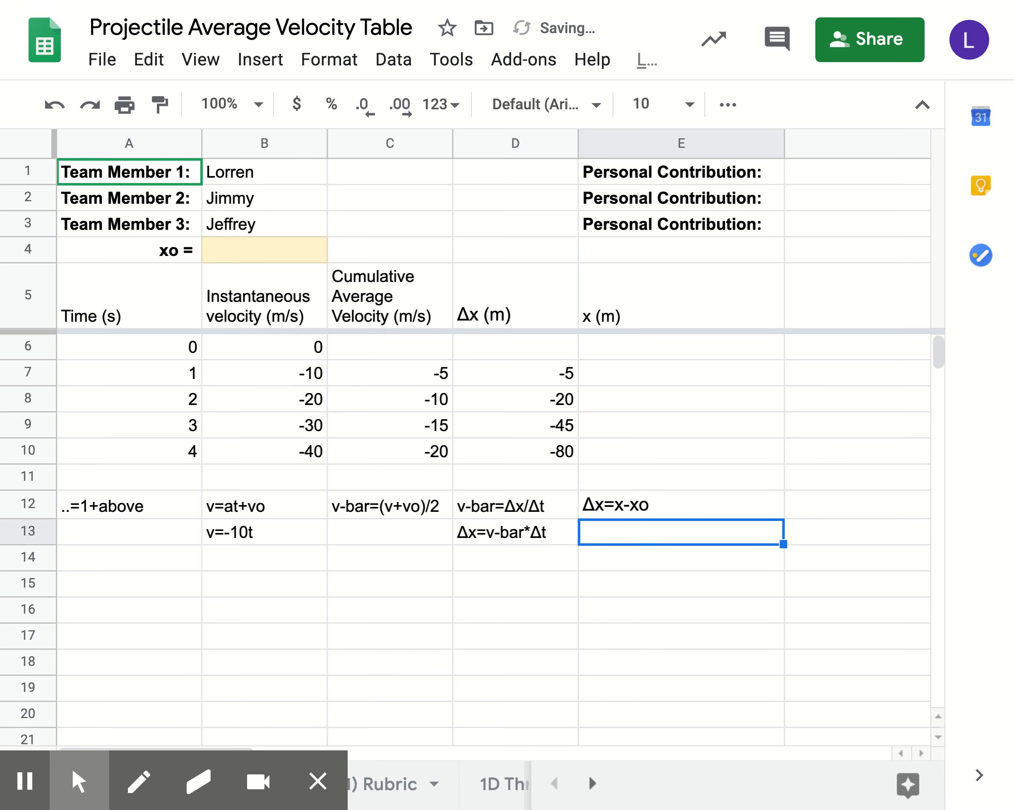
Add the rearranged position equation note "x=Δx+xo" in E13, reusing the copied Δx text.
text(x=)
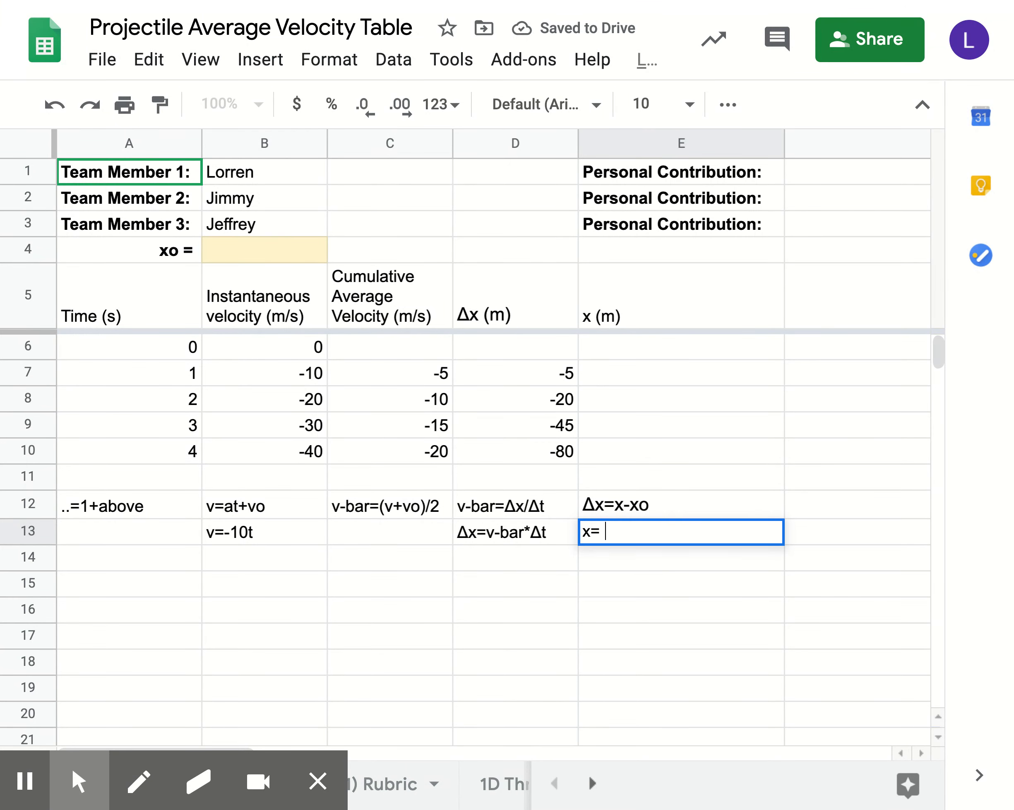
key(BackSpace)
text(Δx (m))
key(BackSpace)
key(BackSpace)
key(BackSpace)
key(BackSpace)
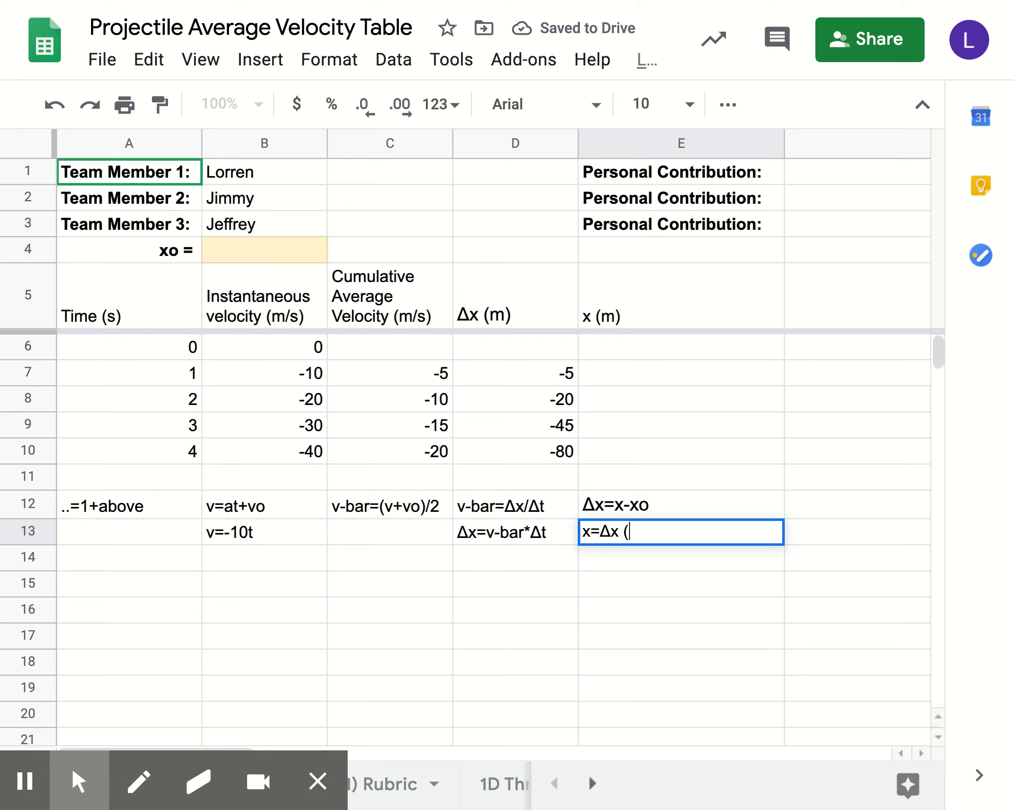
text(+)
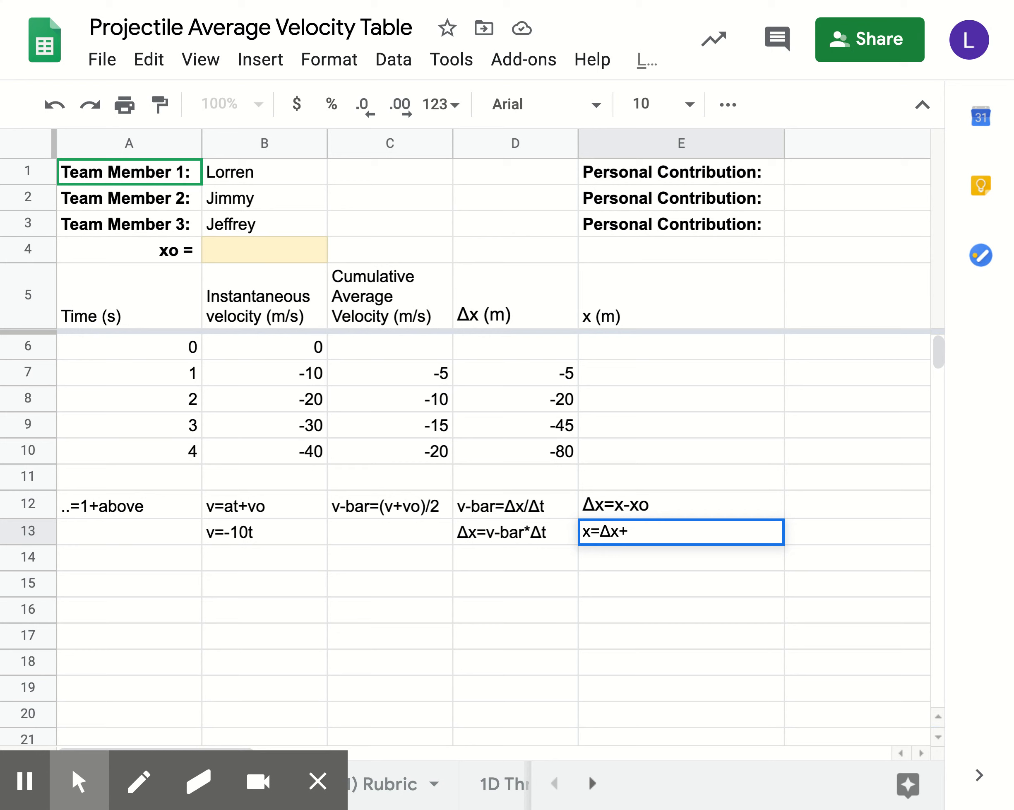
text(xo)
key(Return)
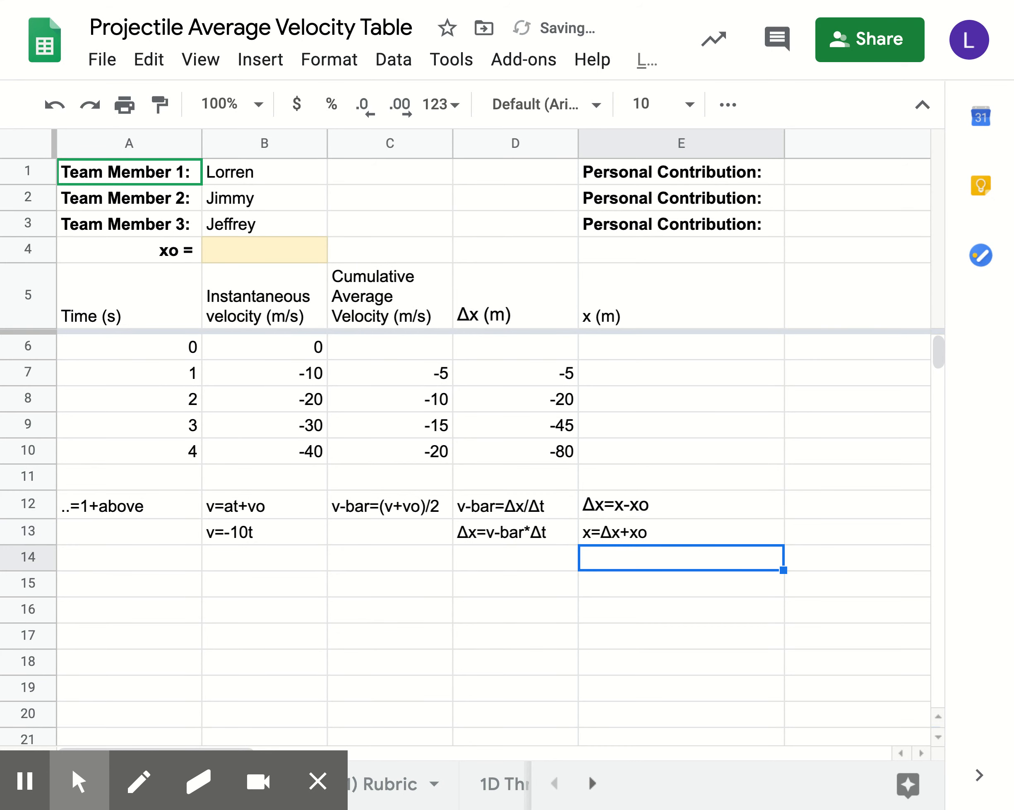
Enter the position formula =D7+$B$4 in E7, with the initial position reference locked.
click(624, 372)
text(=)
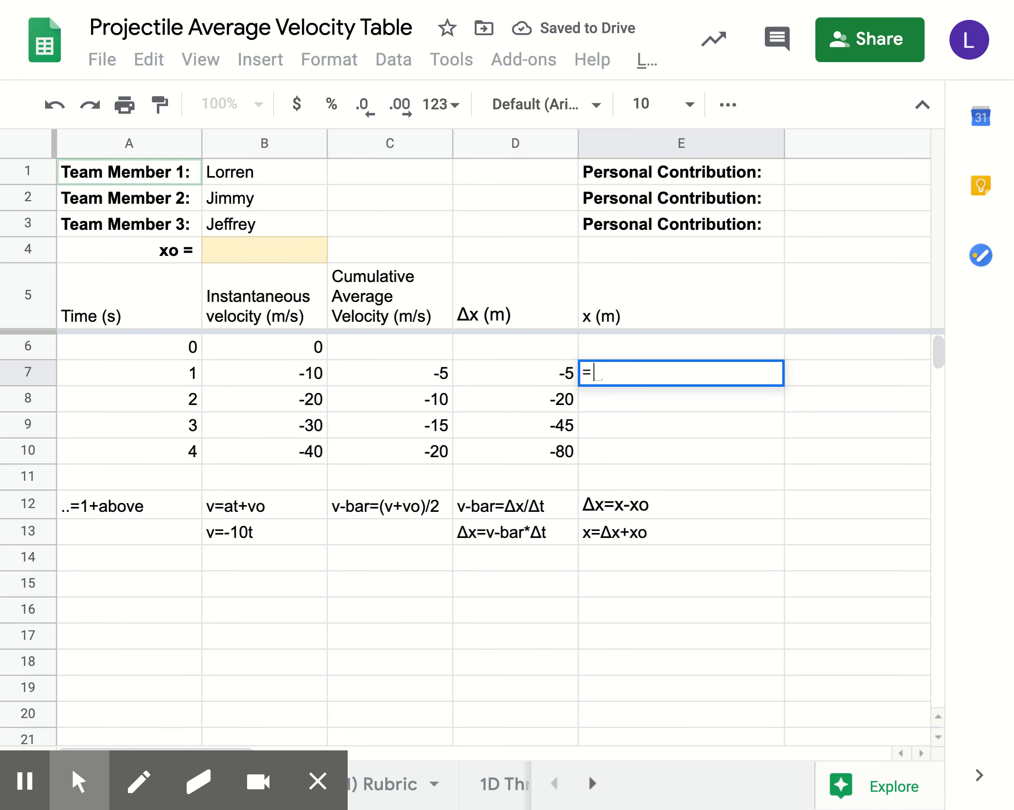
click(536, 368)
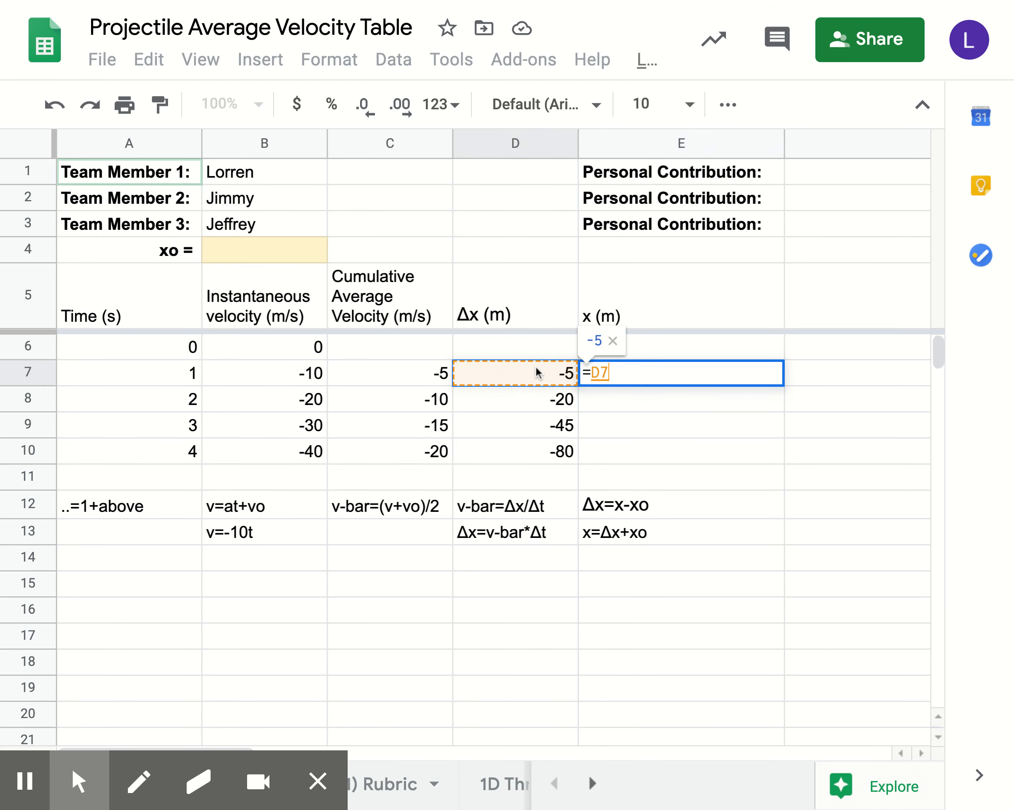
text(+)
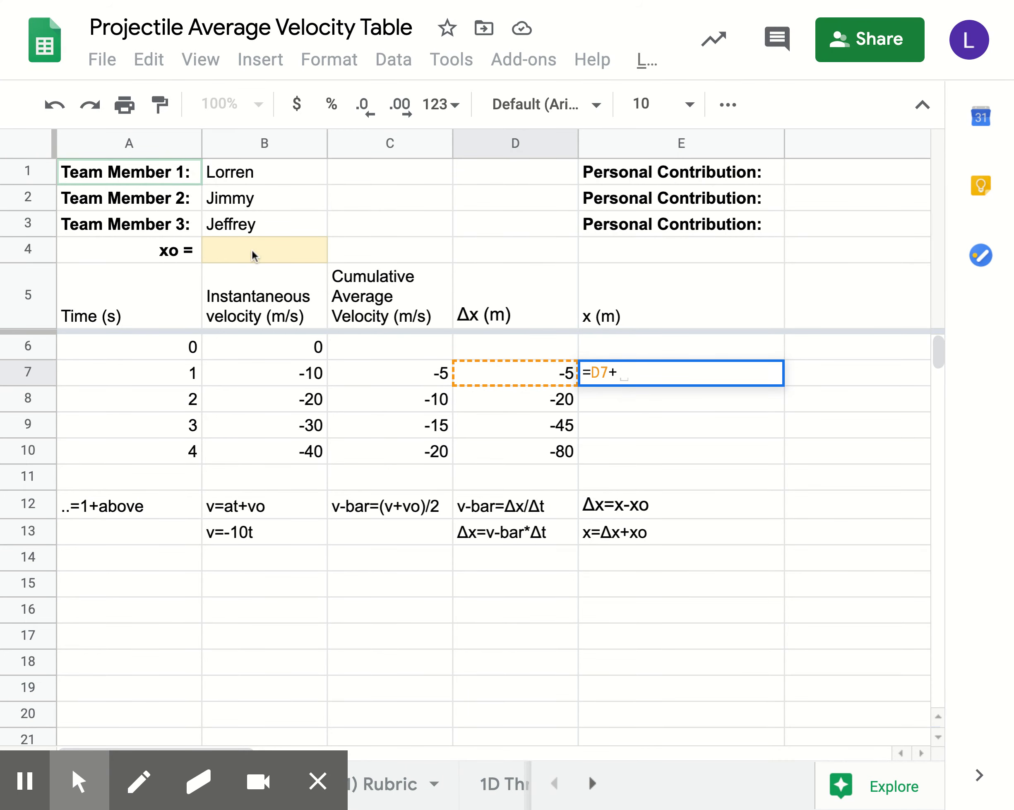
click(235, 242)
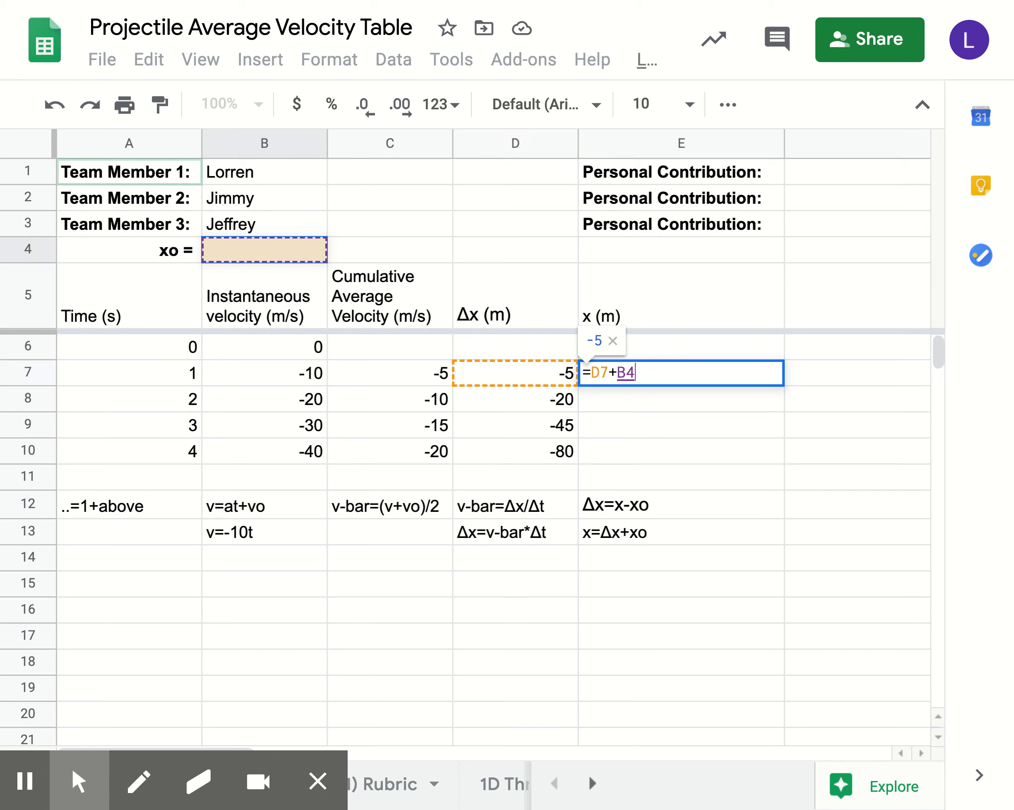
click(611, 373)
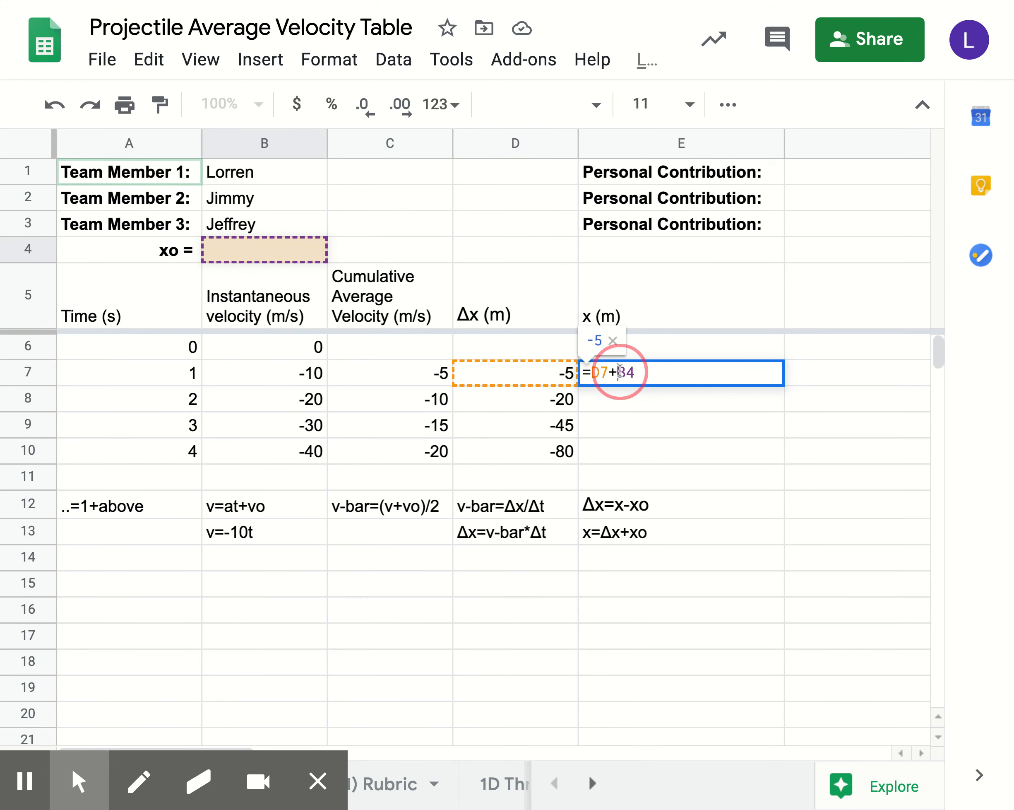
text($)
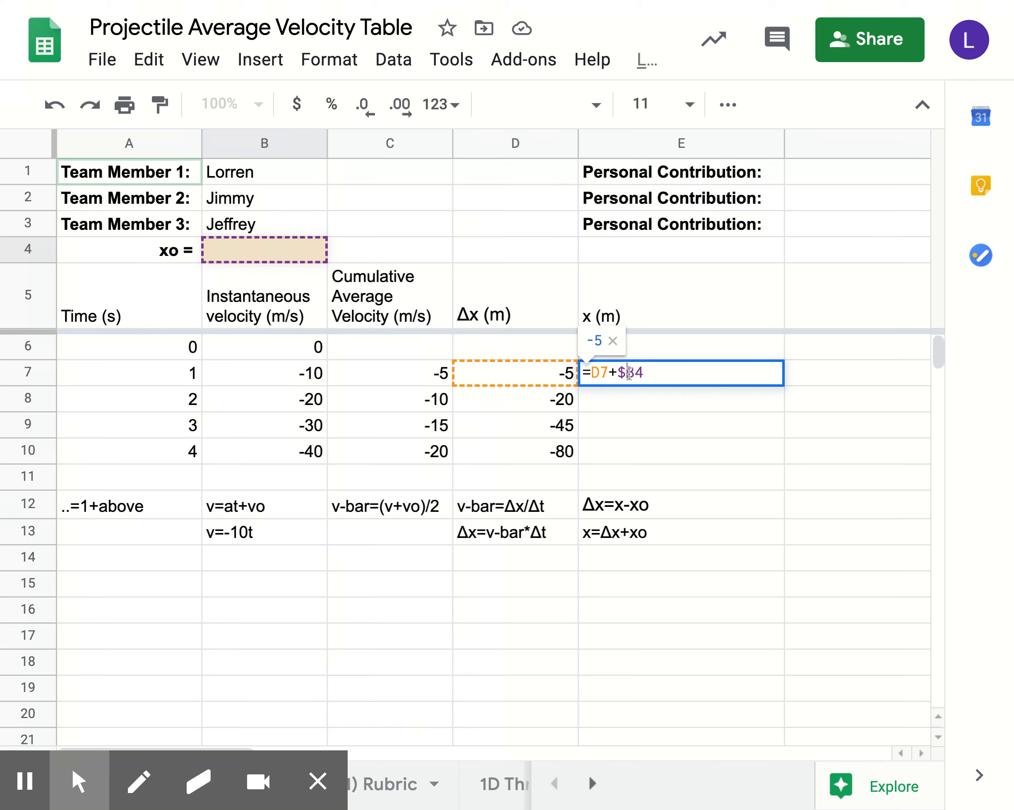
click(636, 373)
text($)
key(Return)
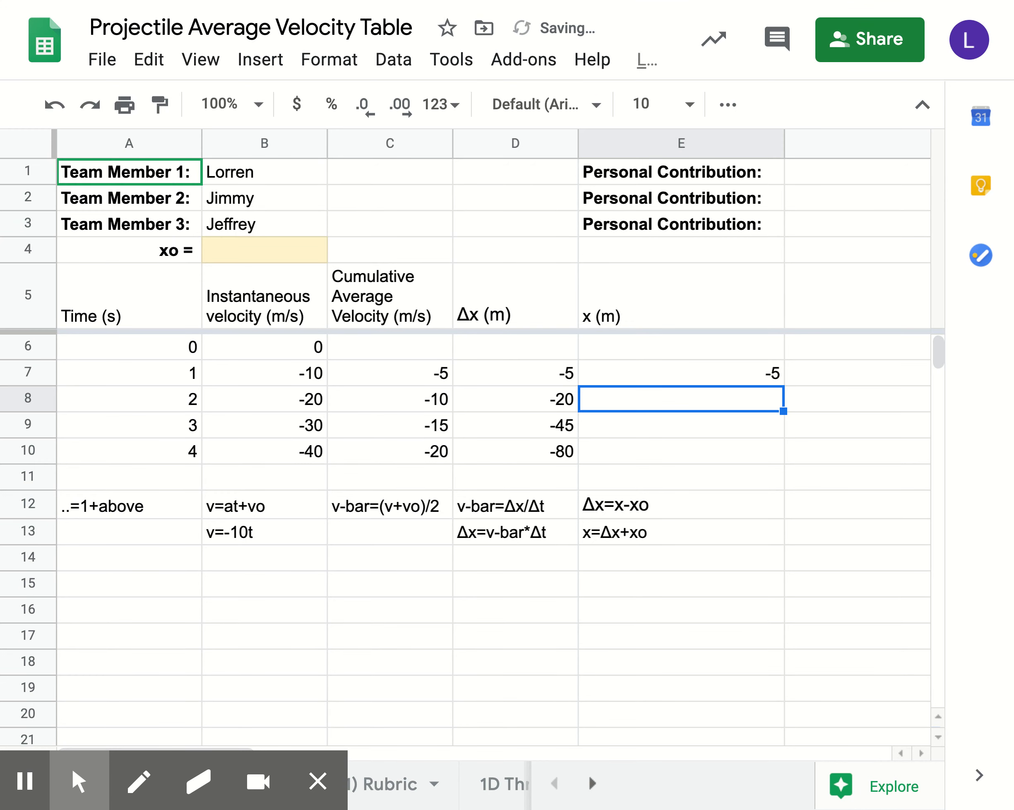
Set the initial position xo in B4 to 0 and fill the E7 position formula down through E10.
click(262, 255)
text(0)
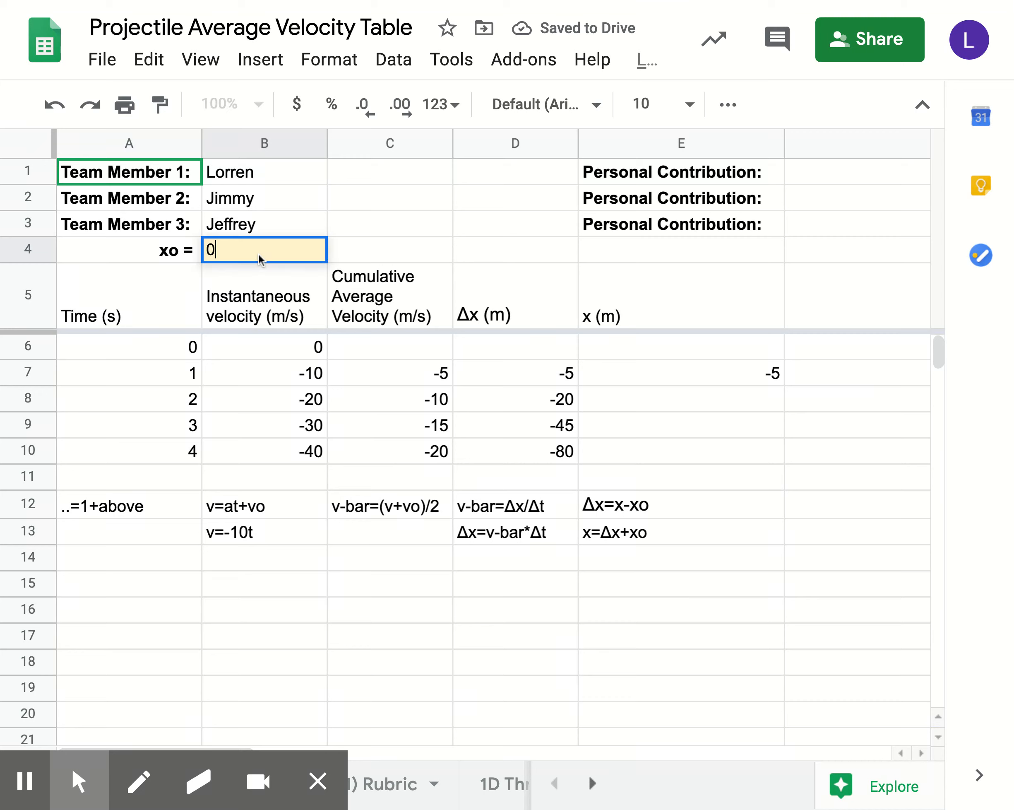
key(Return)
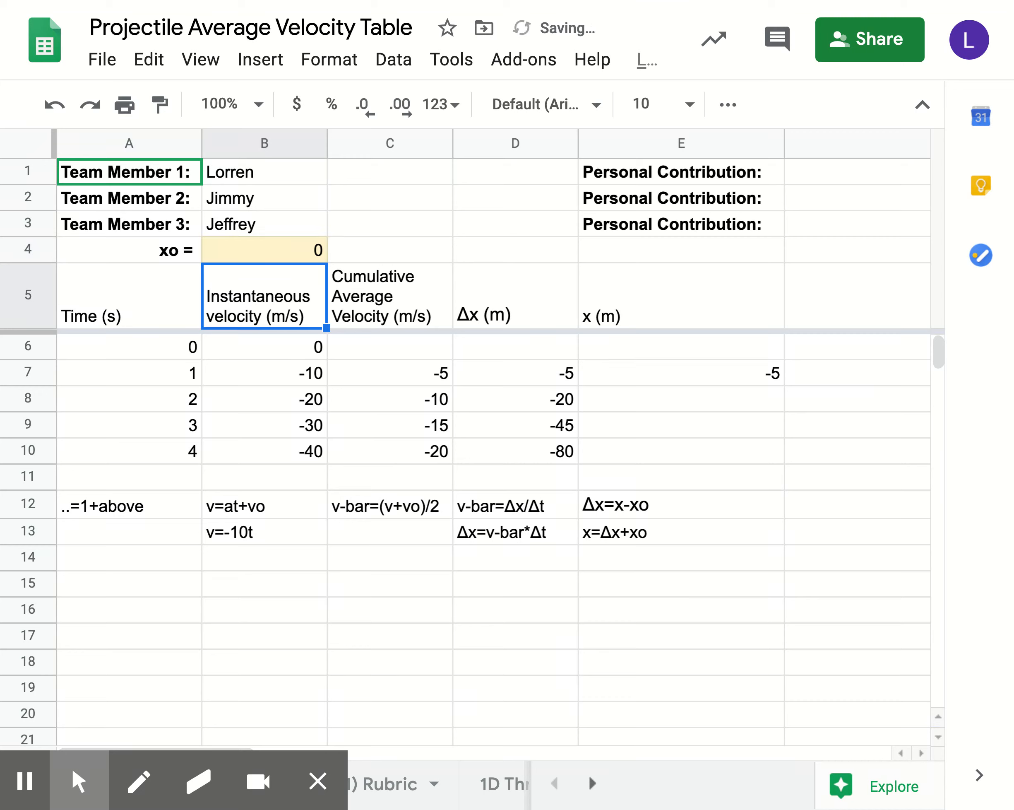
click(676, 371)
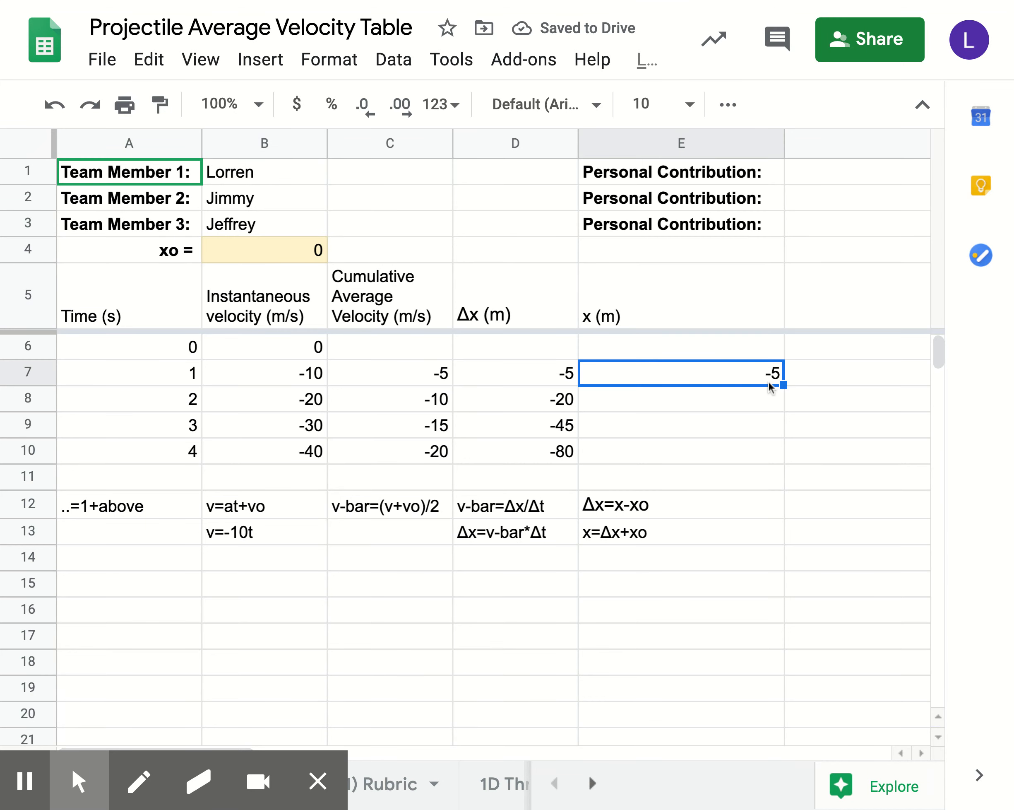
drag(782, 384, 779, 451)
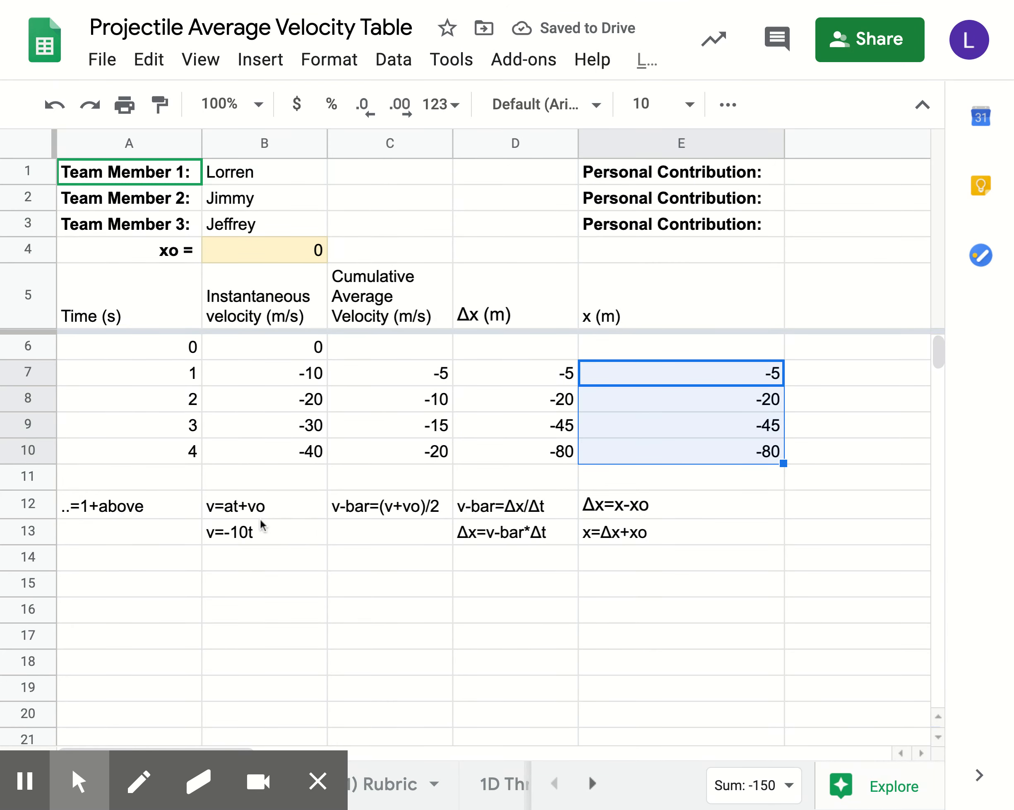
Insert 116 blank rows above row 11, between the table and the equation notes, by selecting rows 11 through 126.
click(268, 530)
click(304, 506)
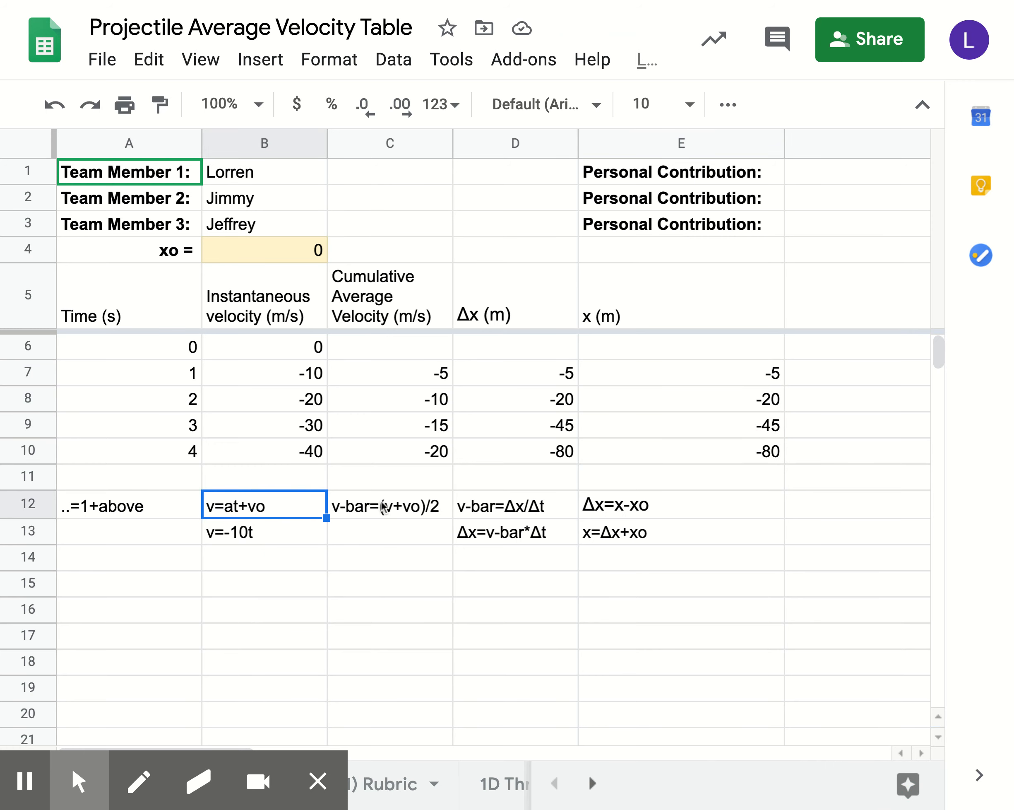
click(32, 476)
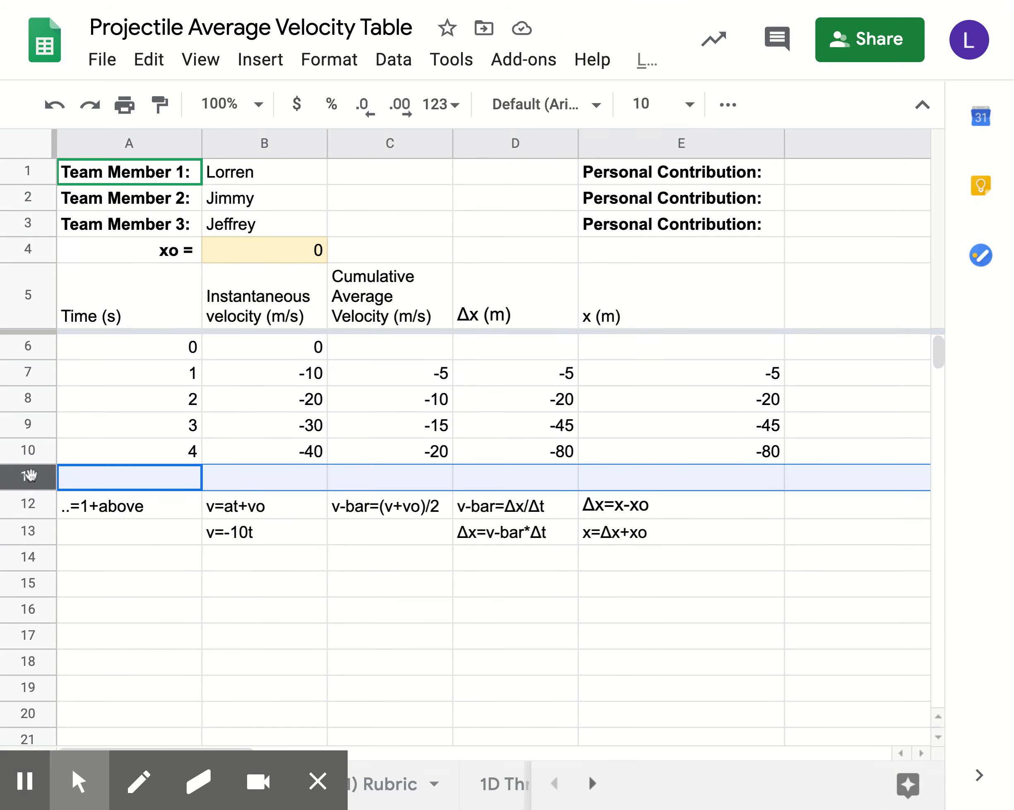
click(85, 535)
drag(32, 480, 38, 685)
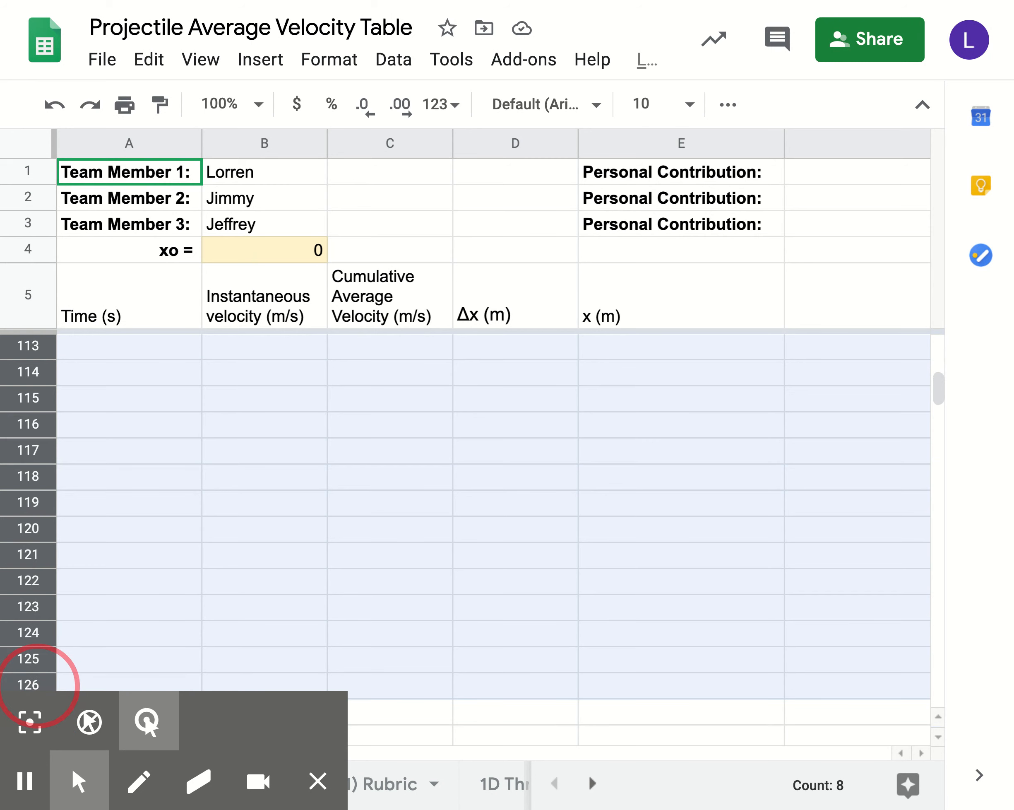
click(262, 62)
click(279, 104)
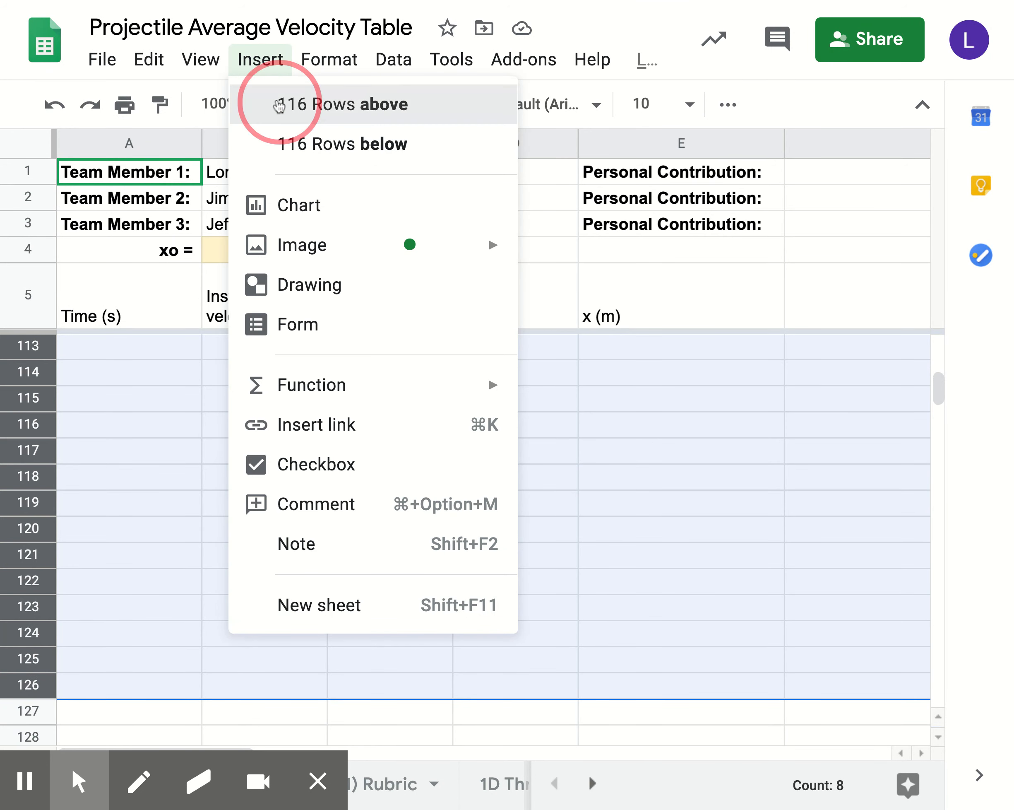
scroll(298, 508, down, 20)
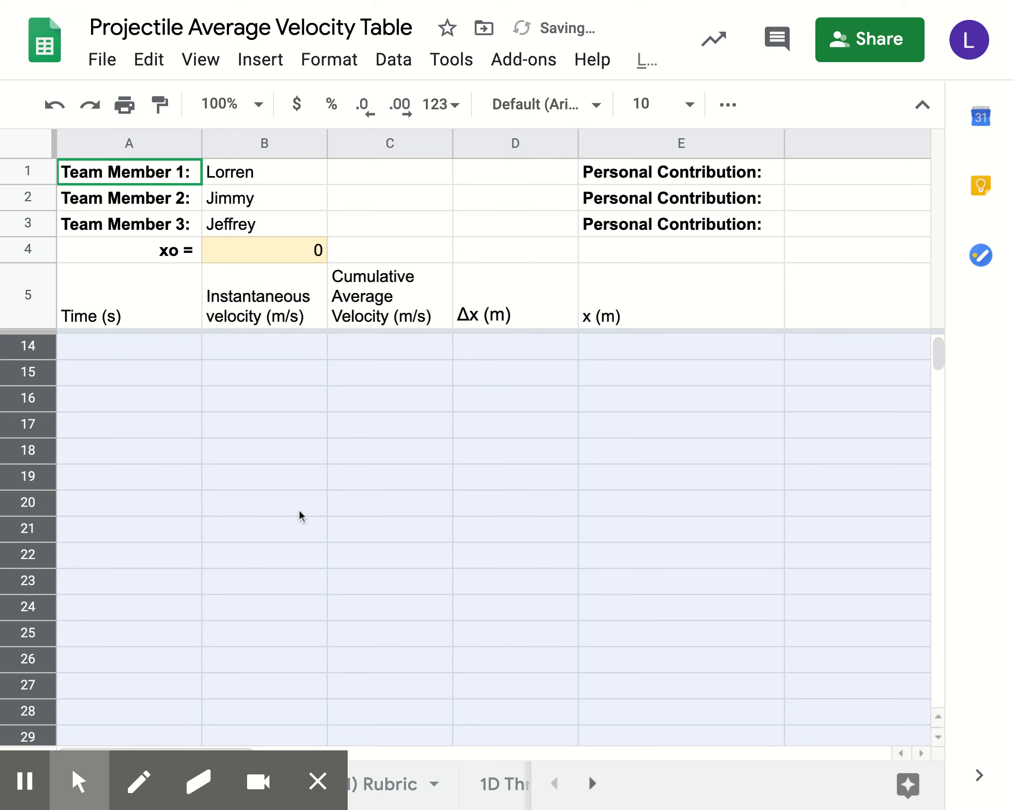
scroll(299, 509, down, 3)
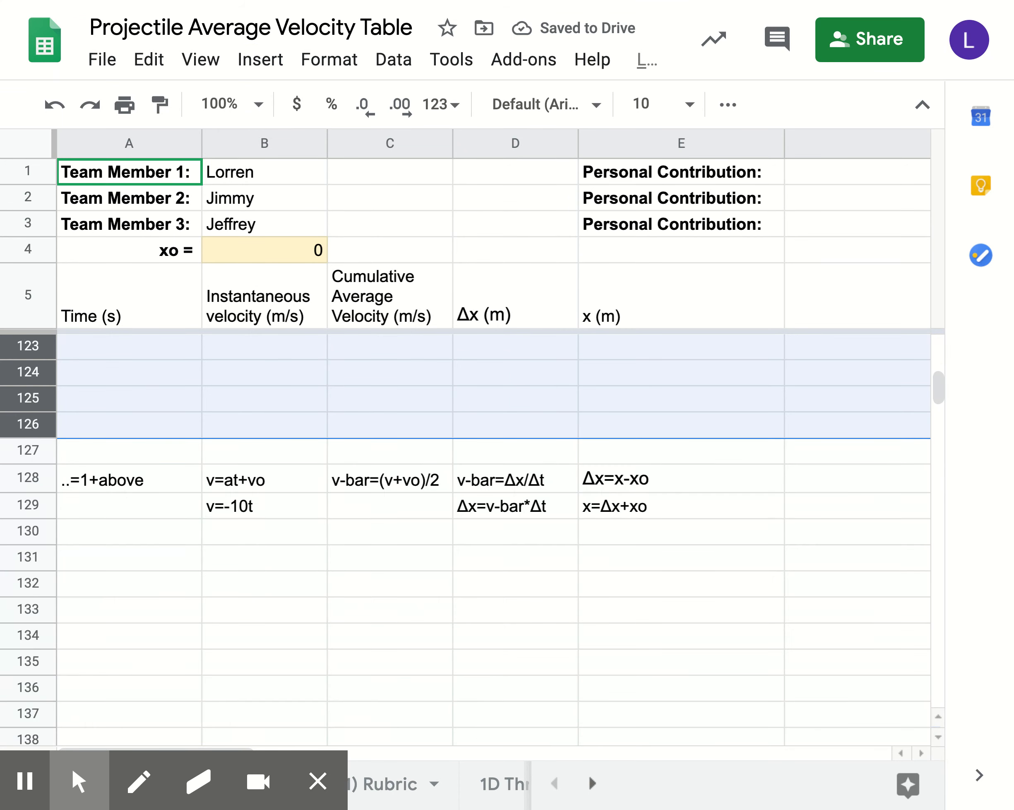
Fill the row 10 formulas in columns A through E down through row 126, reaching a time of 120 s.
scroll(474, 535, up, 20)
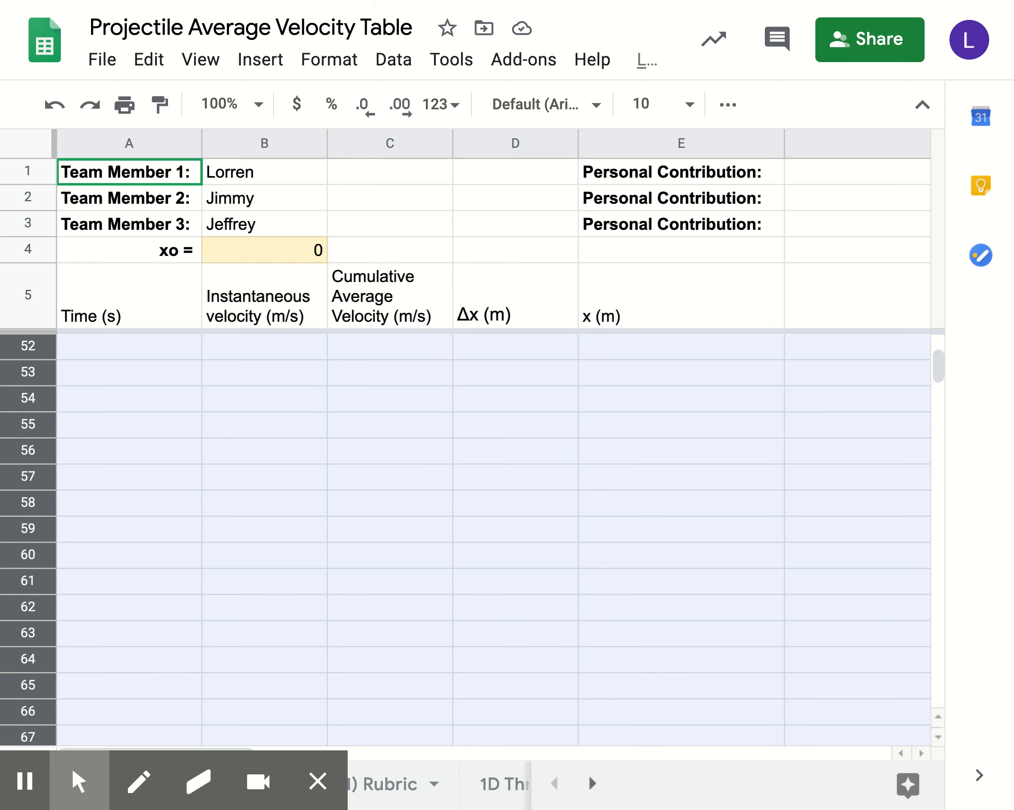
scroll(229, 468, up, 7)
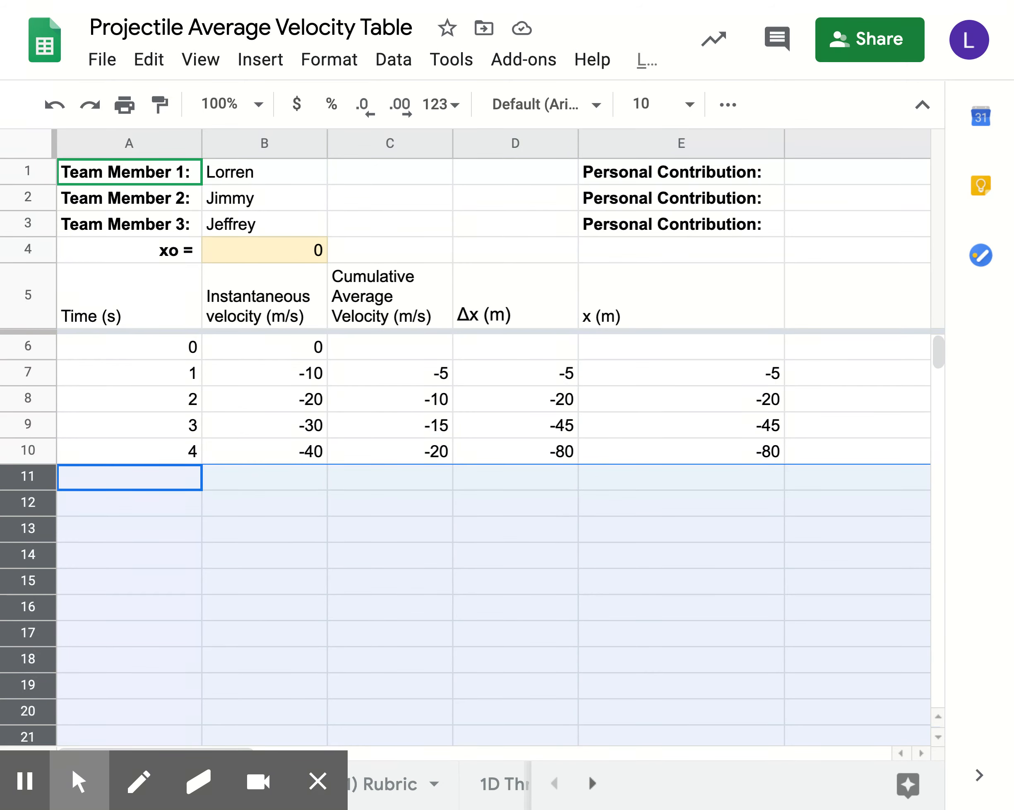
drag(194, 454, 751, 737)
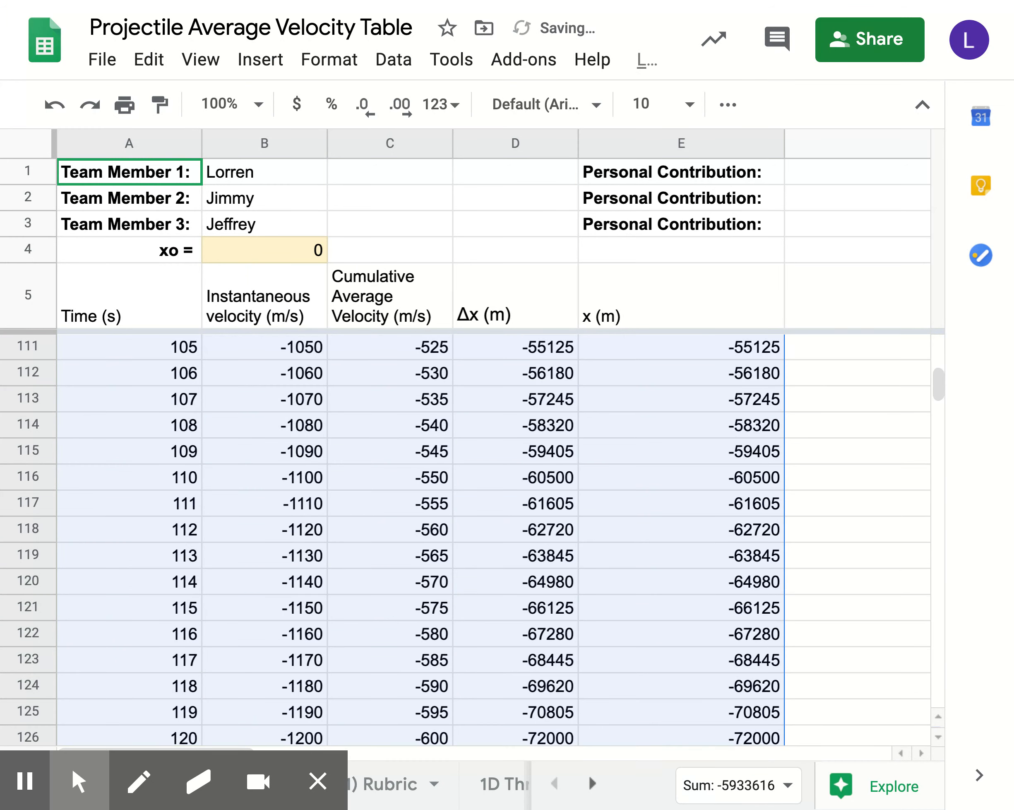
scroll(544, 536, down, 5)
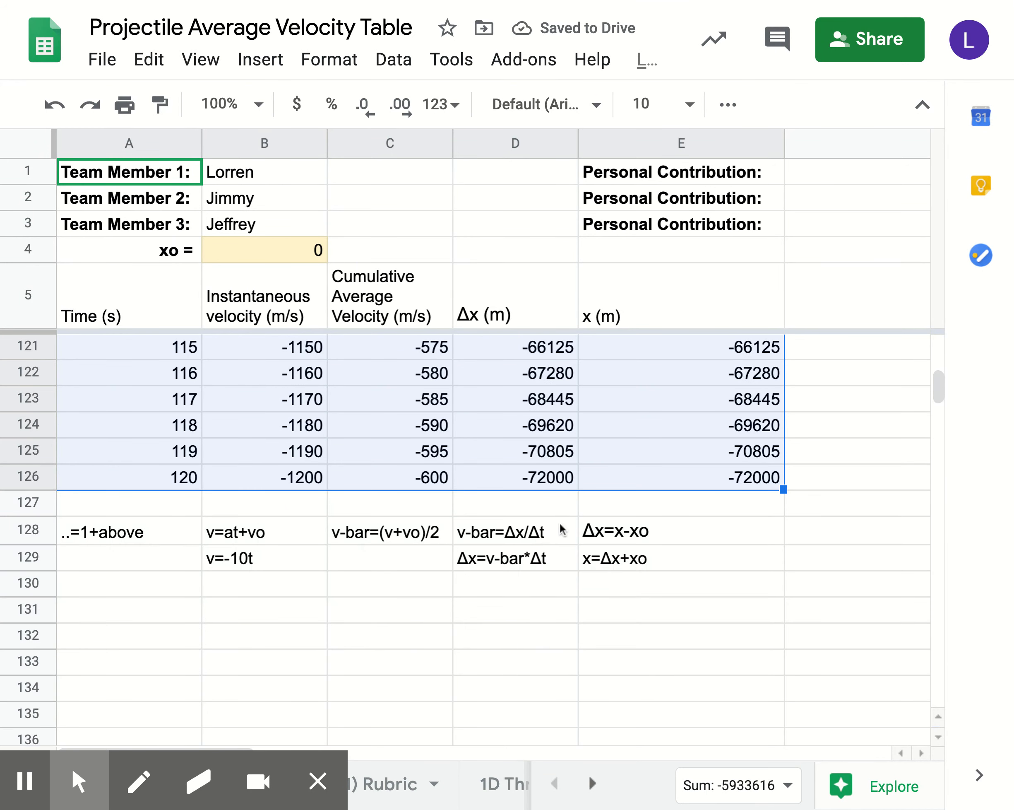